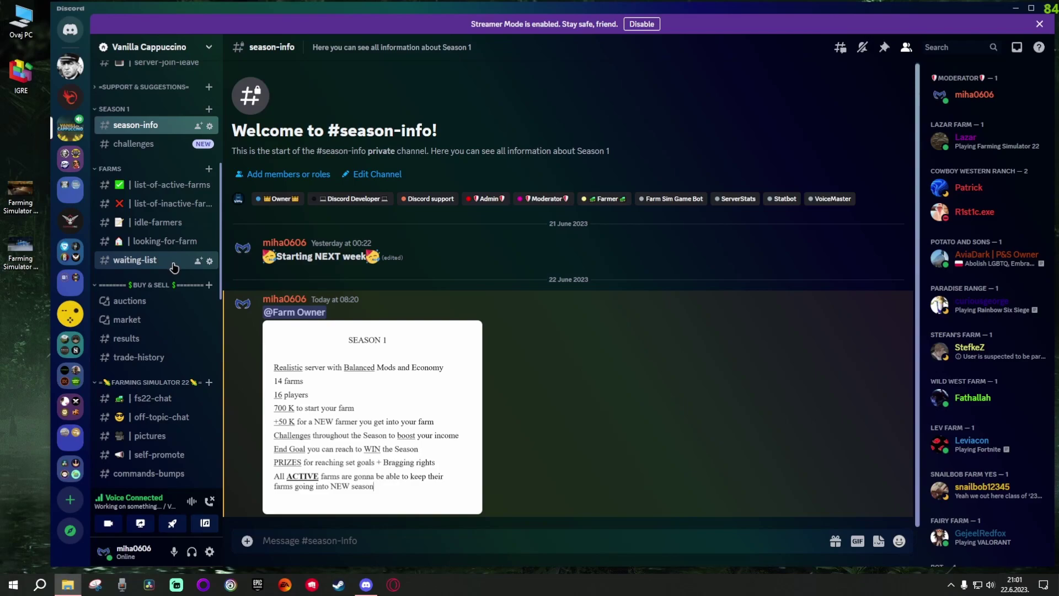
In the #auctions forum, start a new post titled 'Cultivator'
mouse_move(139, 320)
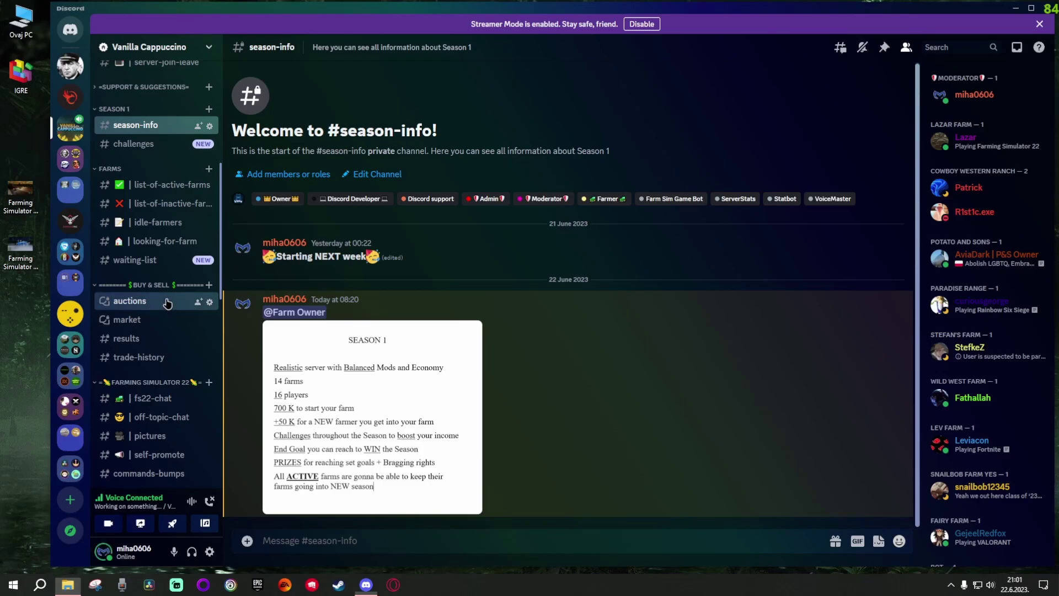
left_click(167, 303)
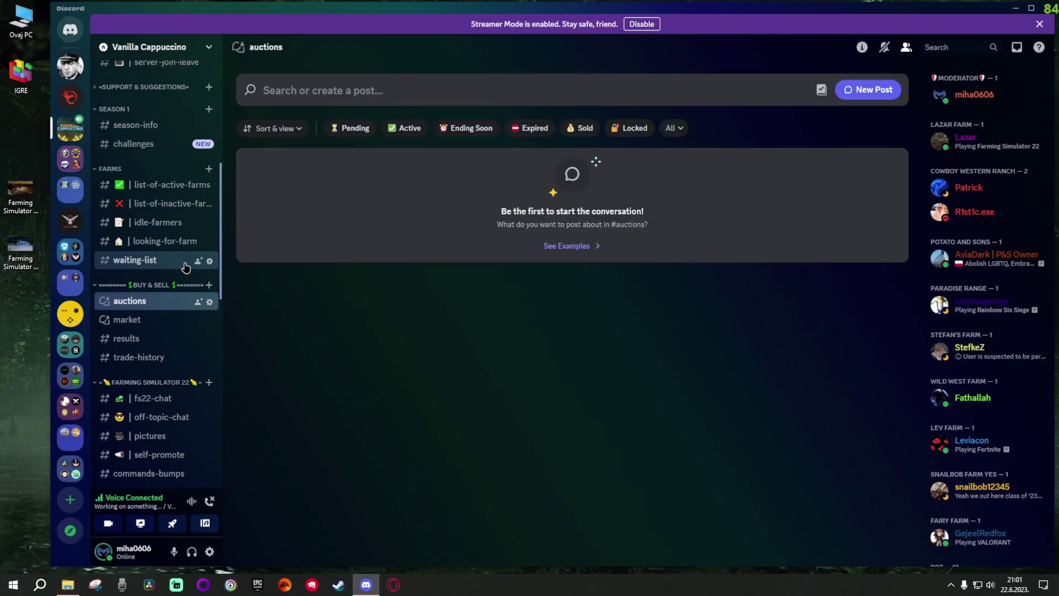
left_click(132, 319)
left_click(147, 302)
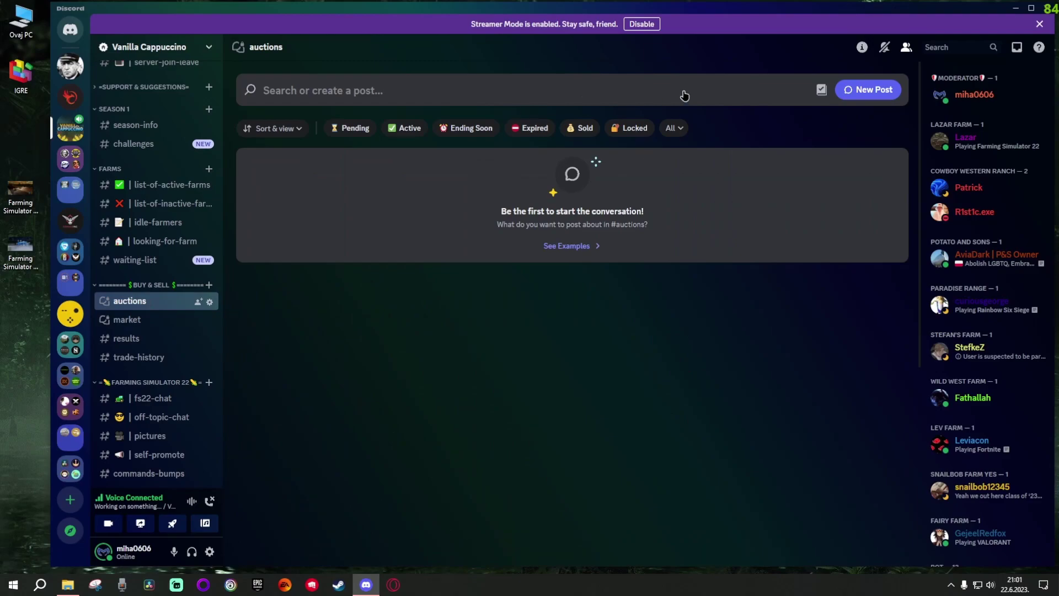
left_click(883, 96)
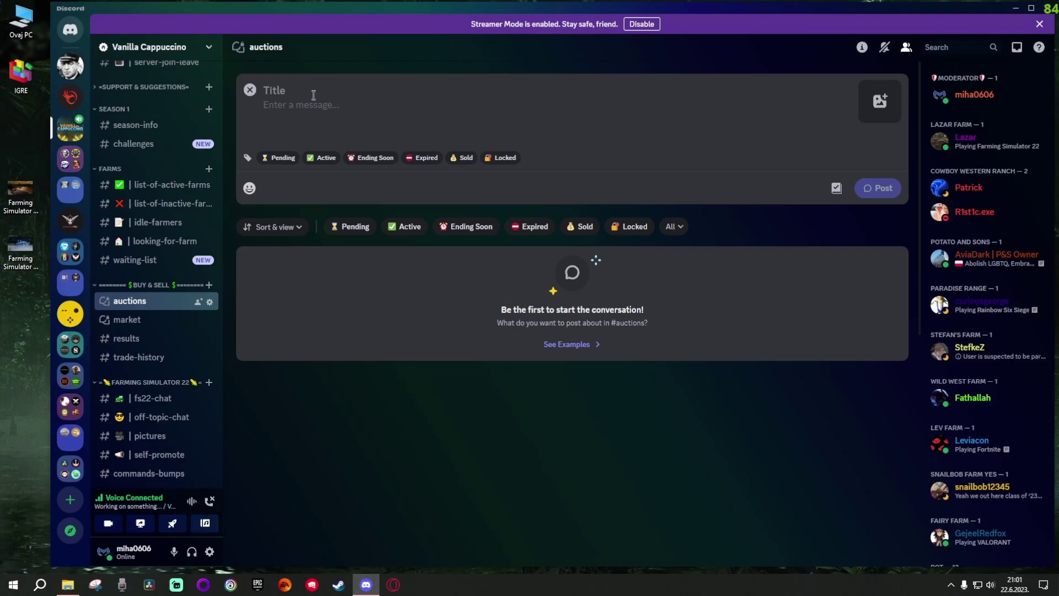
type("C")
key("BackSpace")
type("ltivtiv")
Write the body 'Brand new' with a tractor emoji and tag the post Active
left_click(348, 110)
type("B")
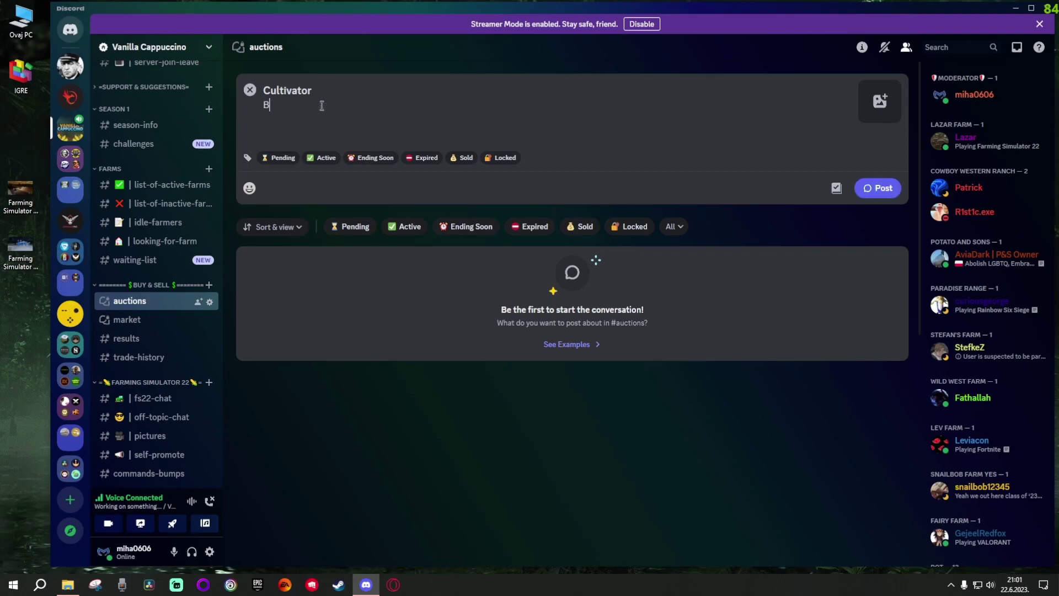
key("BackSpace")
key("BackSpace")
key("BackSpace")
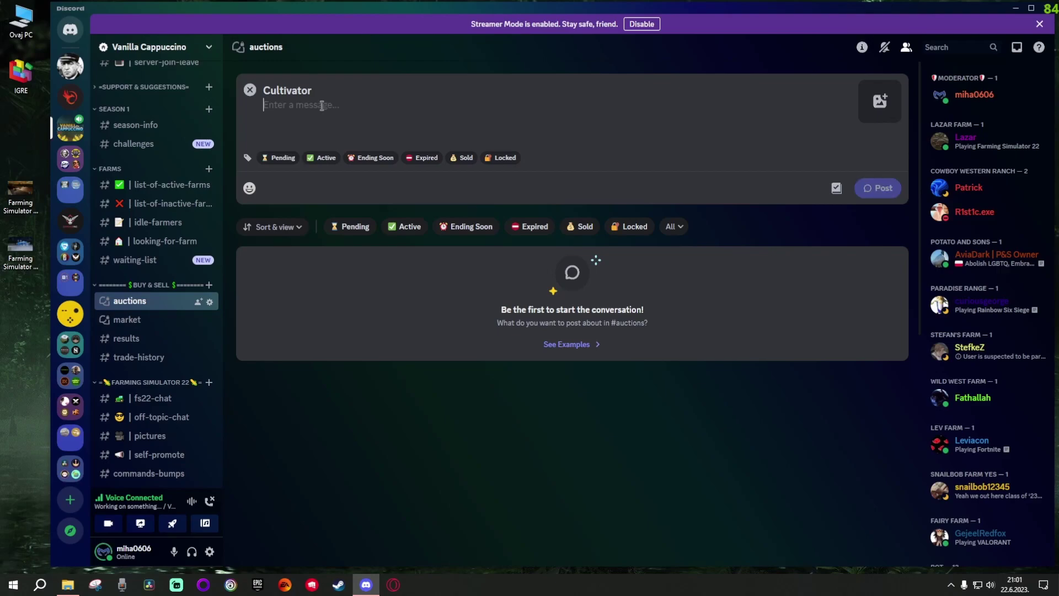
type("Brand new")
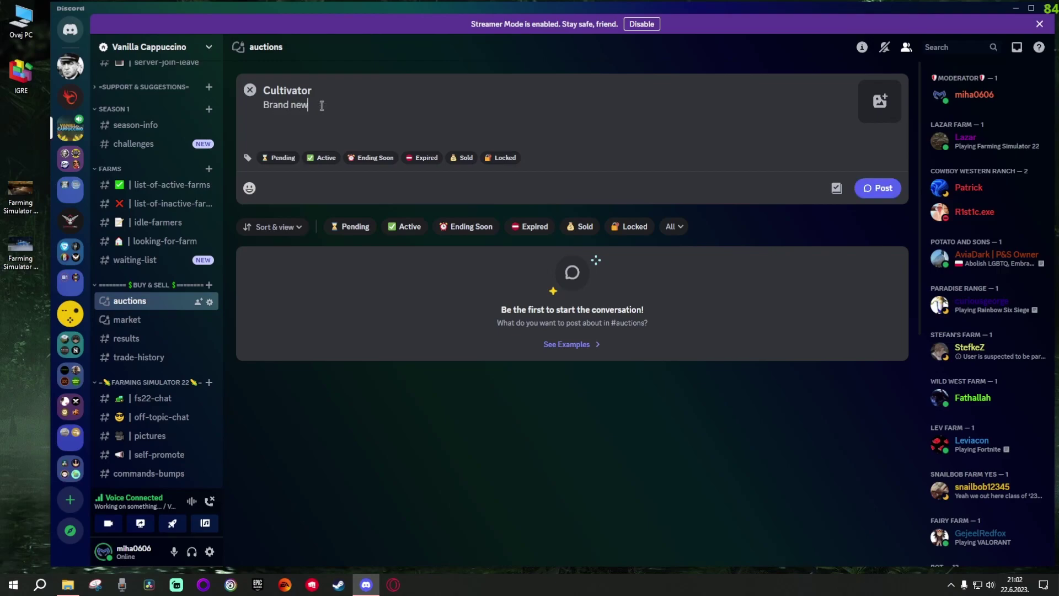
left_click(326, 159)
left_click(250, 188)
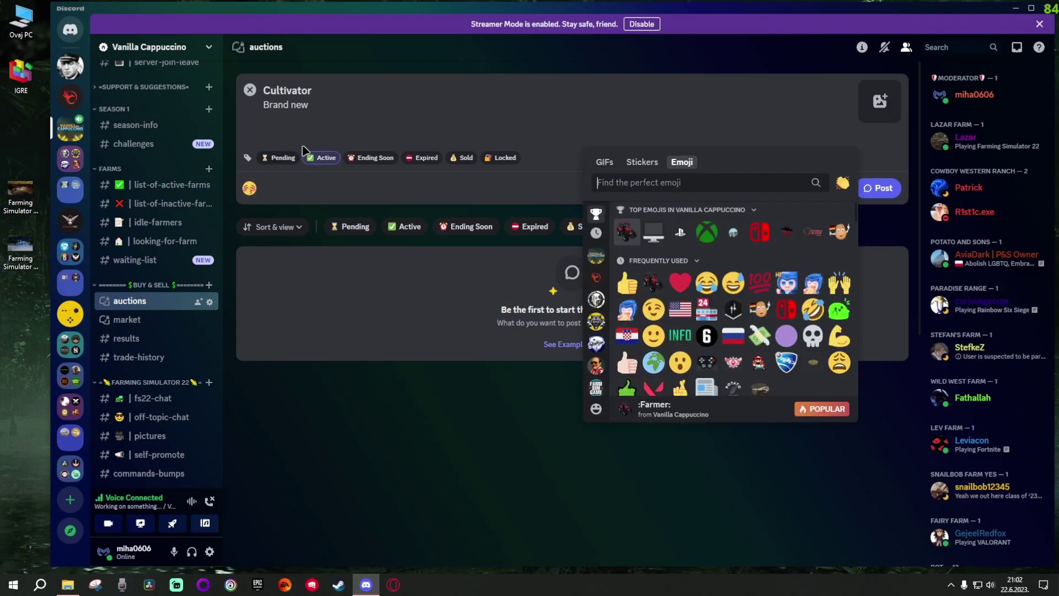
left_click(653, 283)
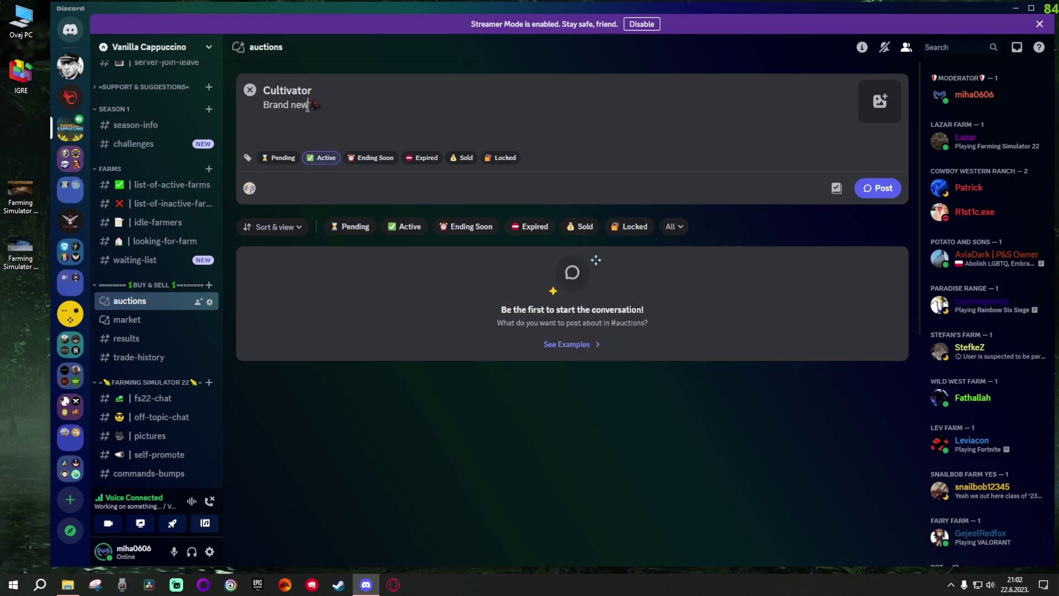
Attach the cultivator screenshot and publish the post
left_click(837, 189)
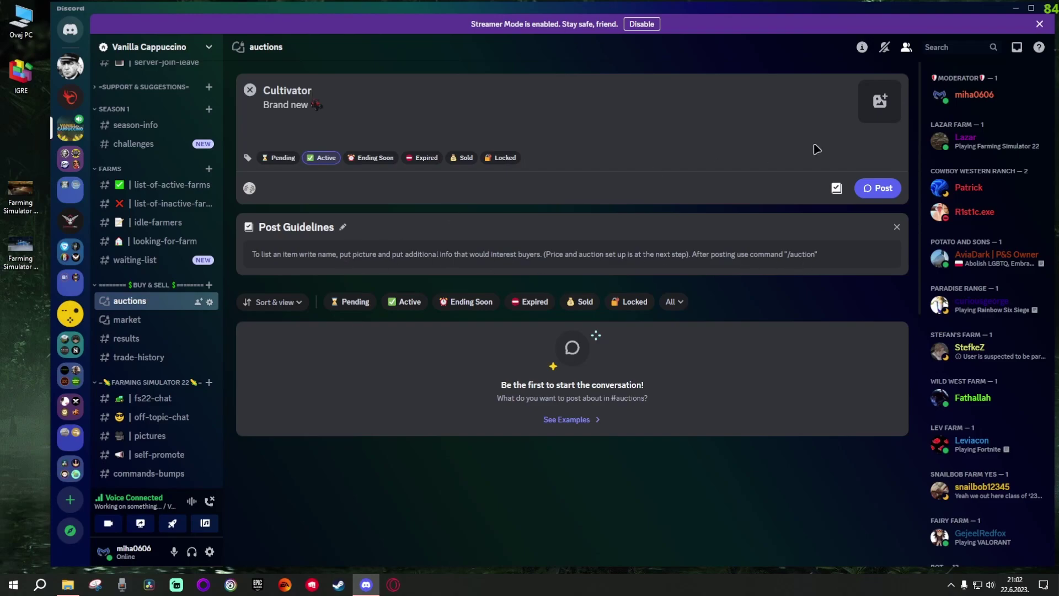
left_click(880, 101)
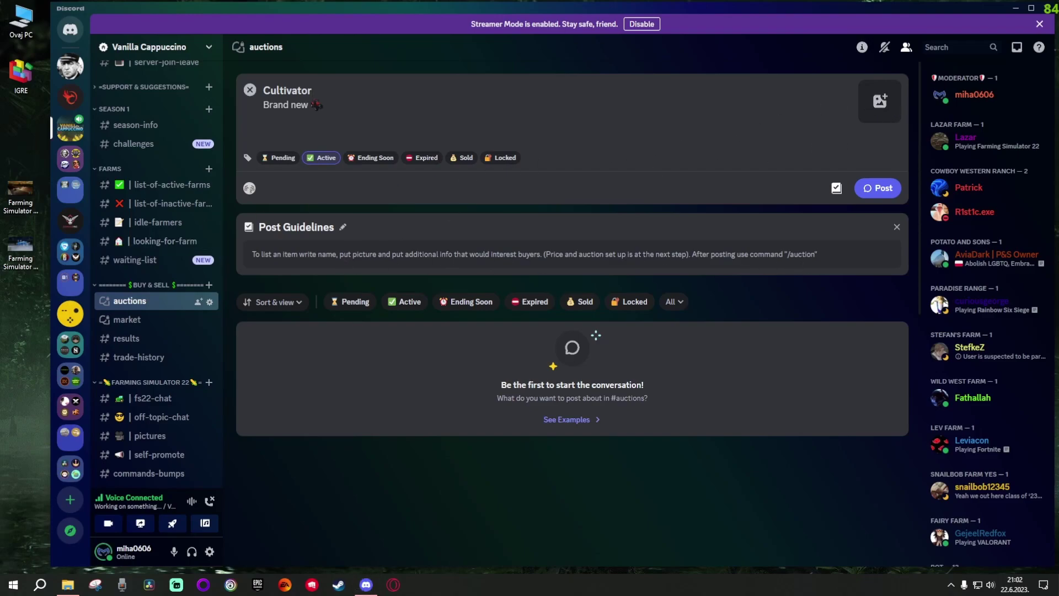
key("Return")
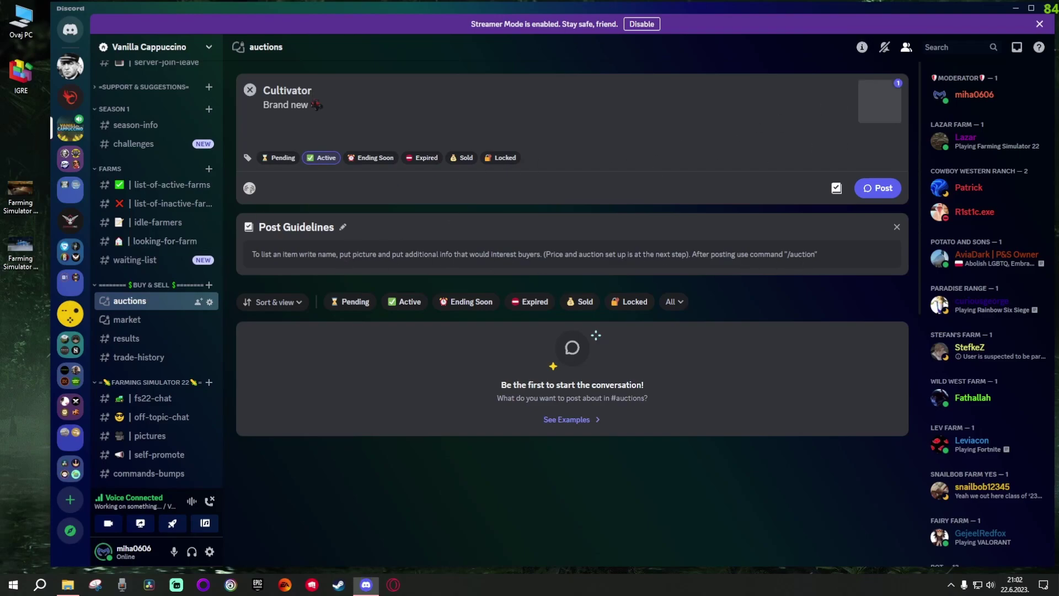
left_click(881, 188)
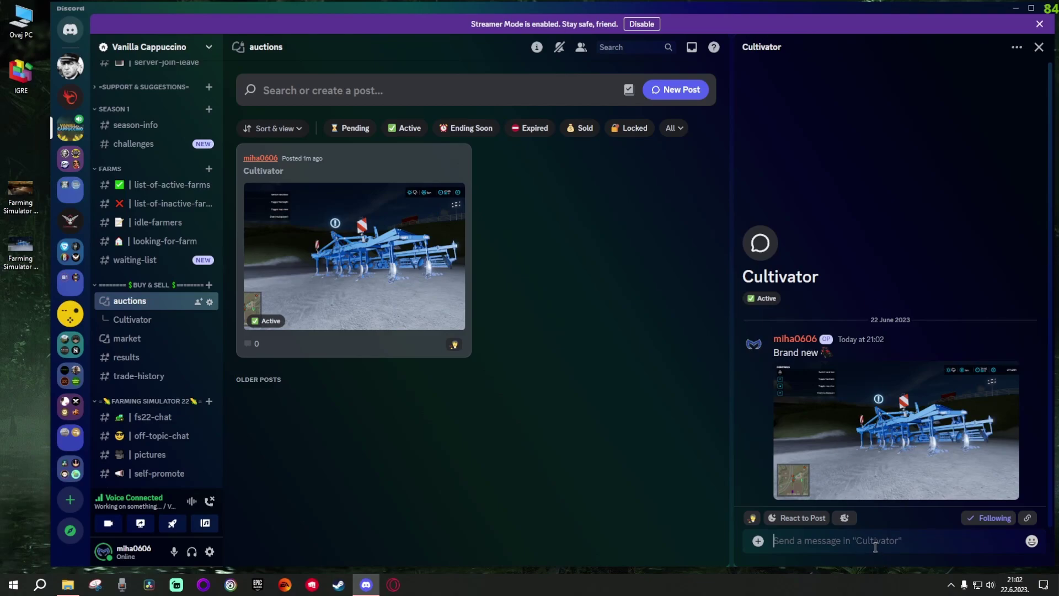
Start an /auction add standard command with title Smaragd and starting price 8000
type("/")
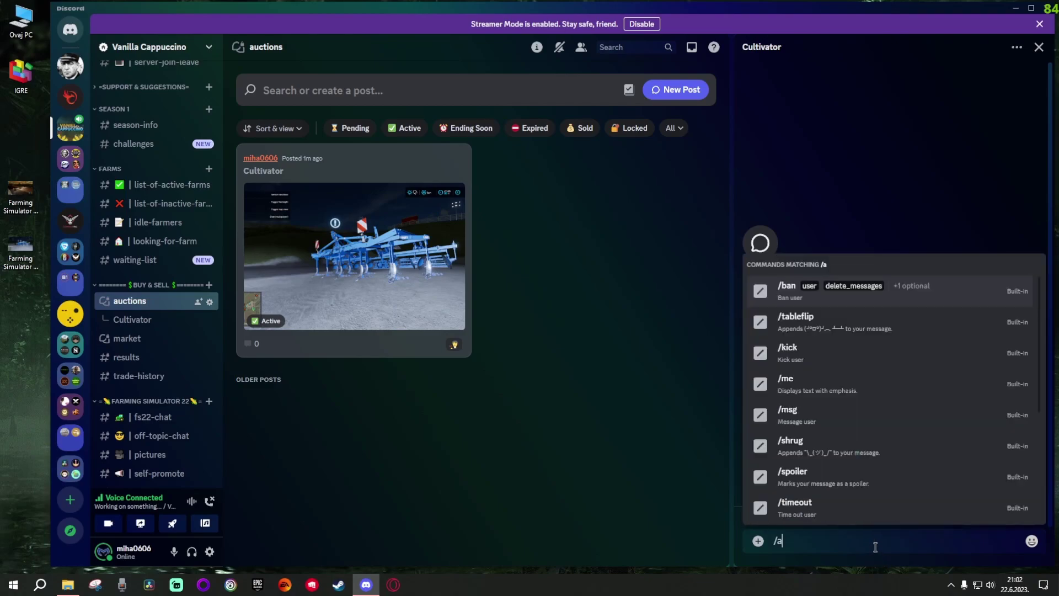
type("auction")
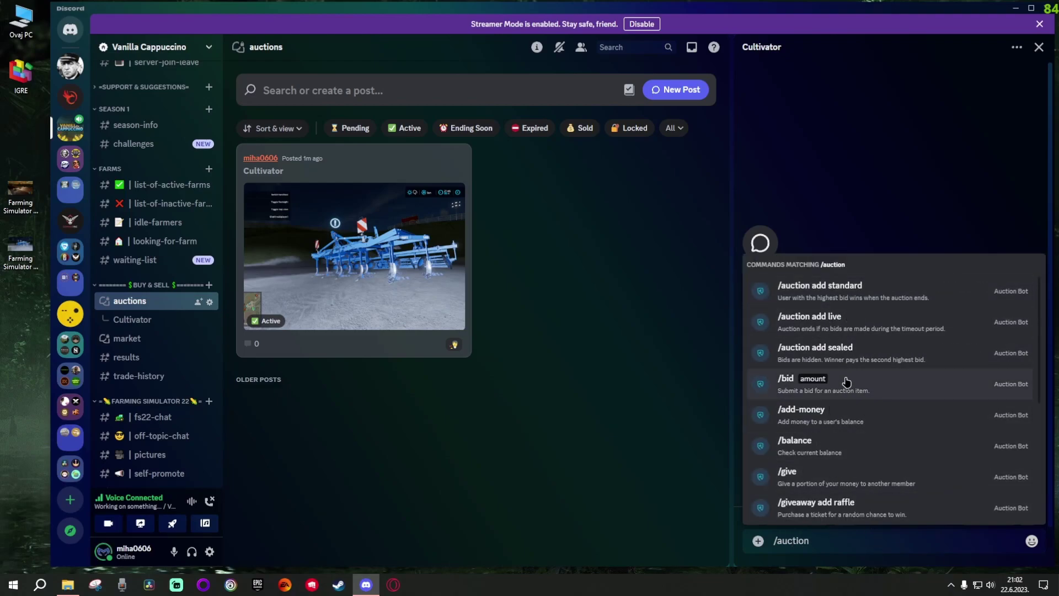
left_click(852, 293)
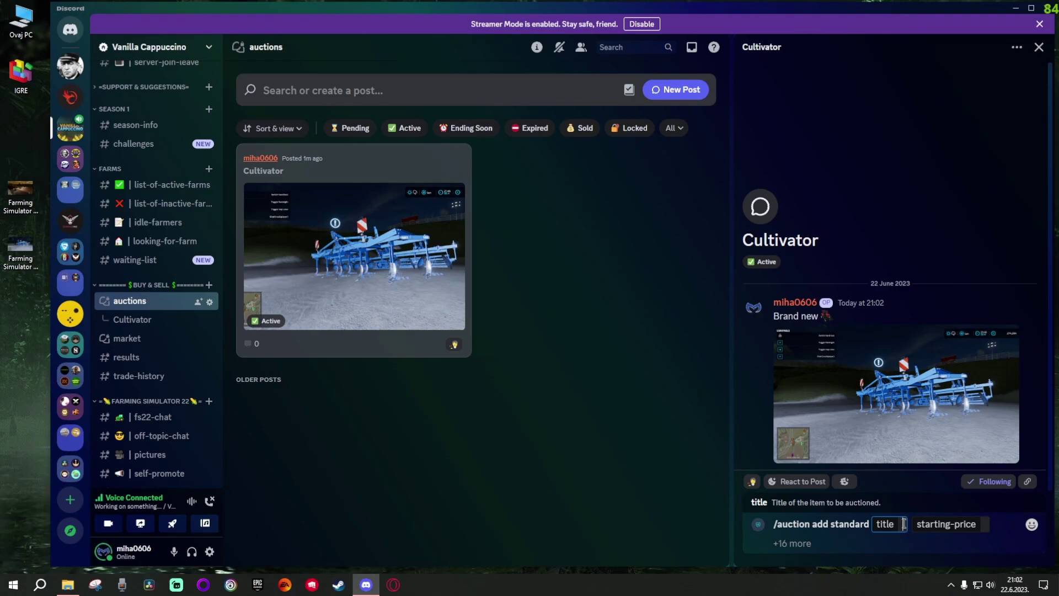
type("S")
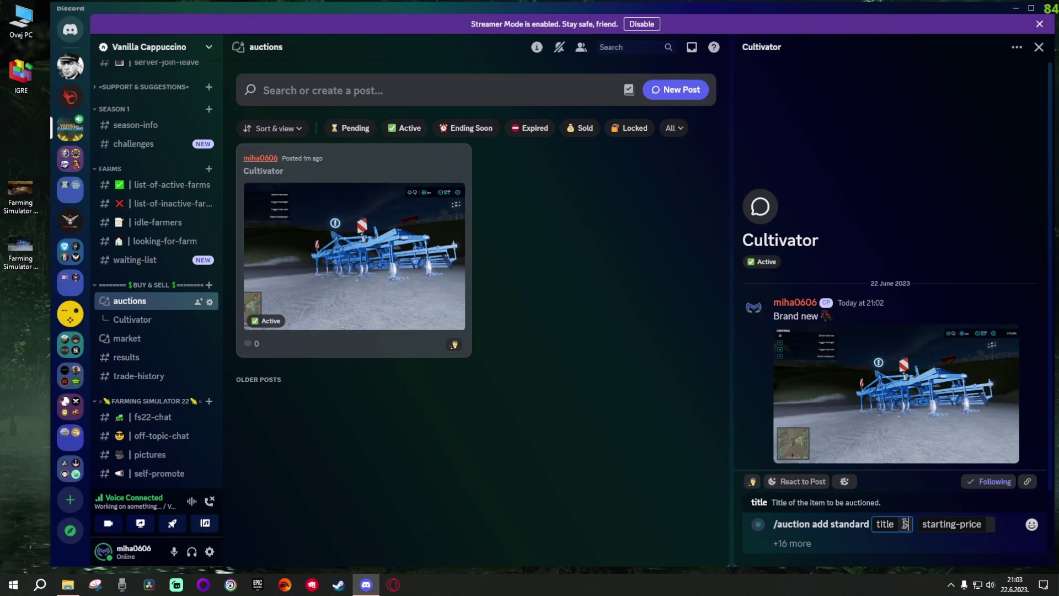
type("marag")
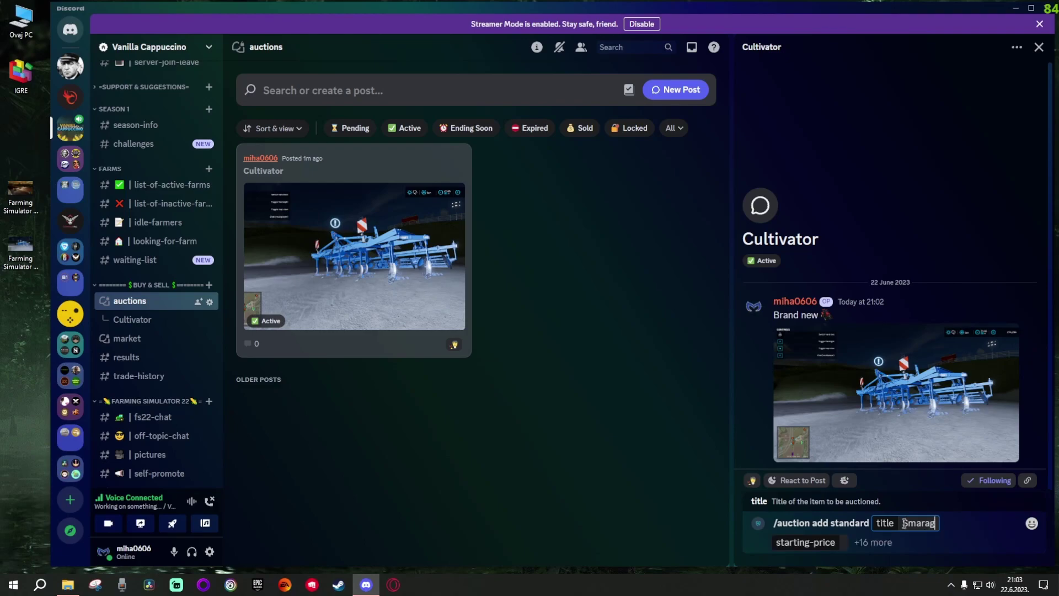
type("o")
left_click(845, 542)
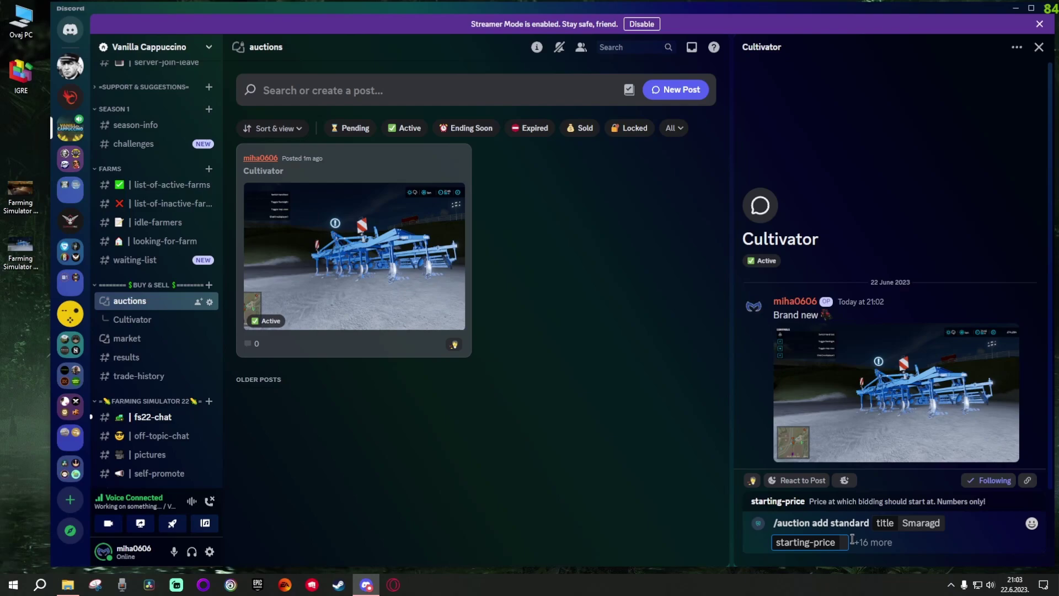
type("8000")
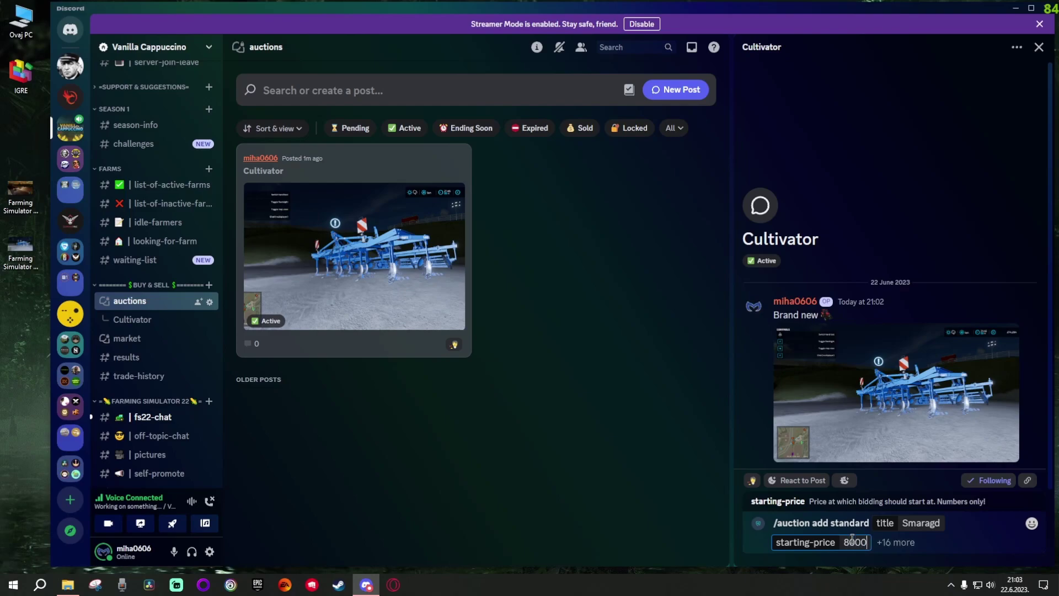
Add currency $ and duration 5m to the auction command
left_click(885, 543)
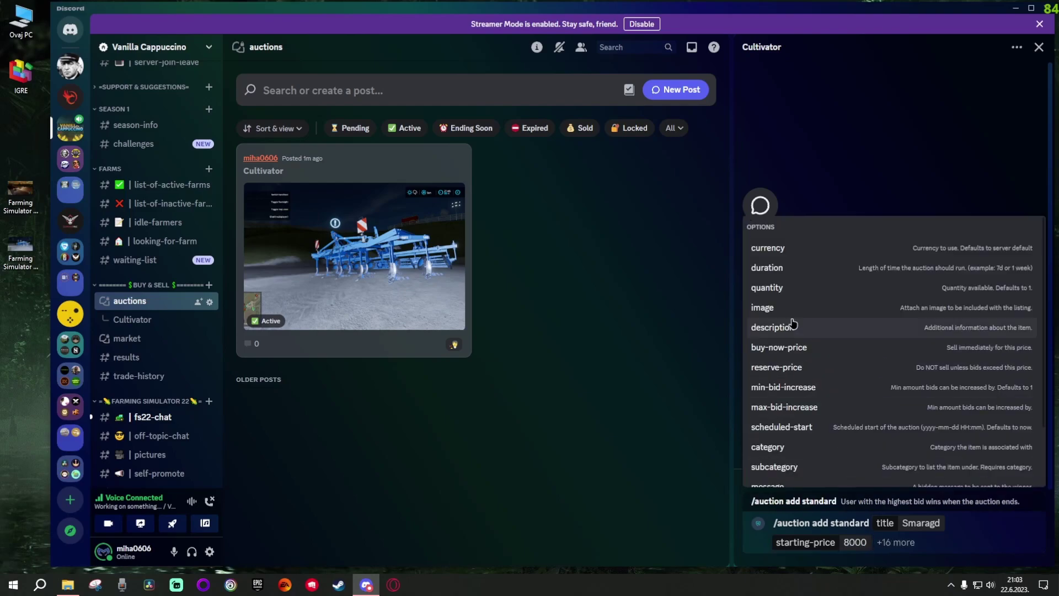
left_click(844, 247)
left_click(809, 475)
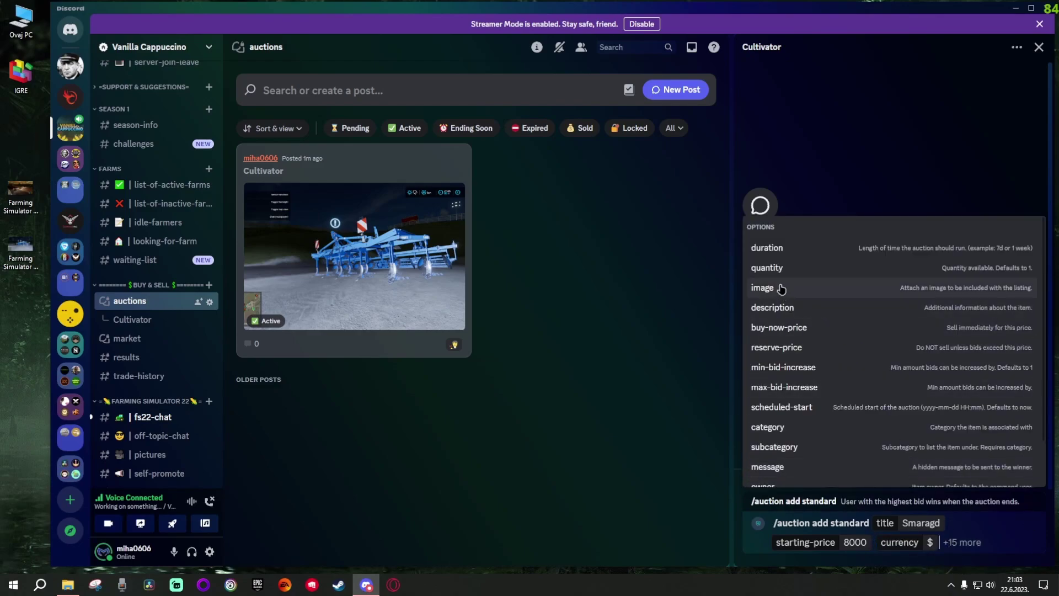
left_click(817, 247)
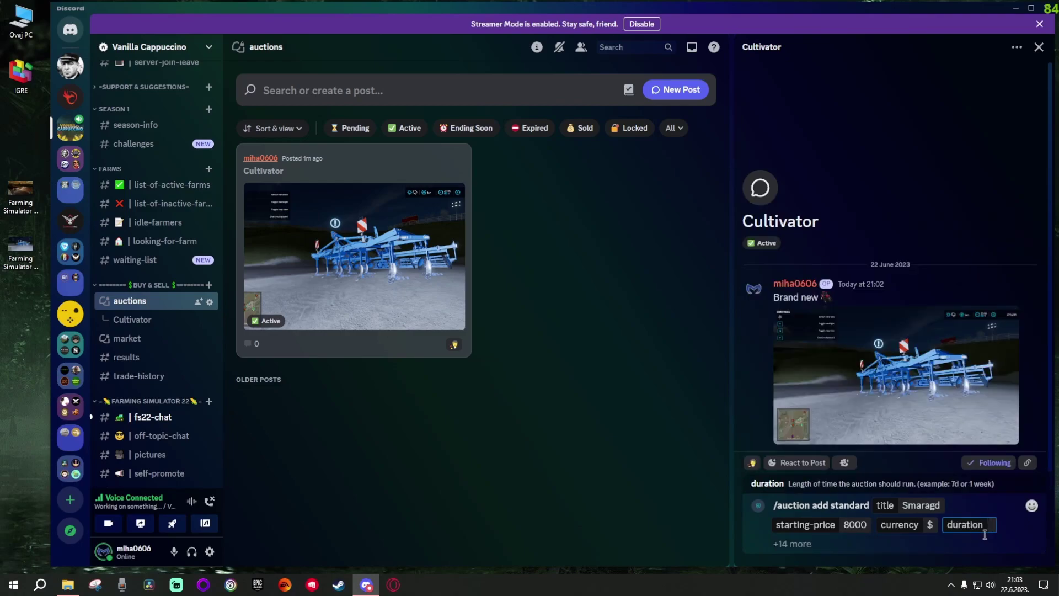
type("5m")
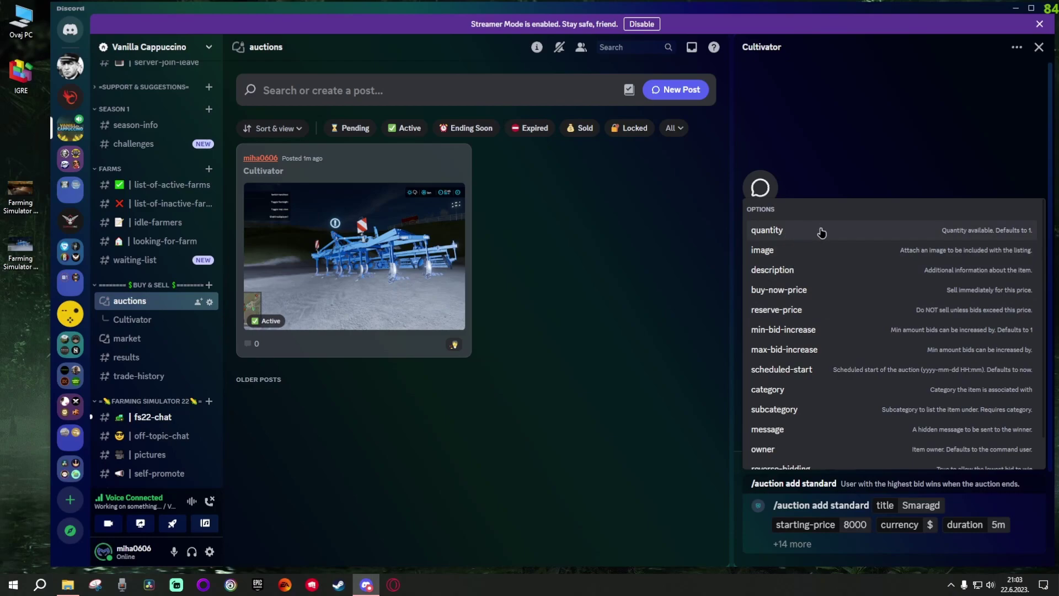
Attach the cultivator screenshot as the auction image and set the owner to your own account
left_click(791, 255)
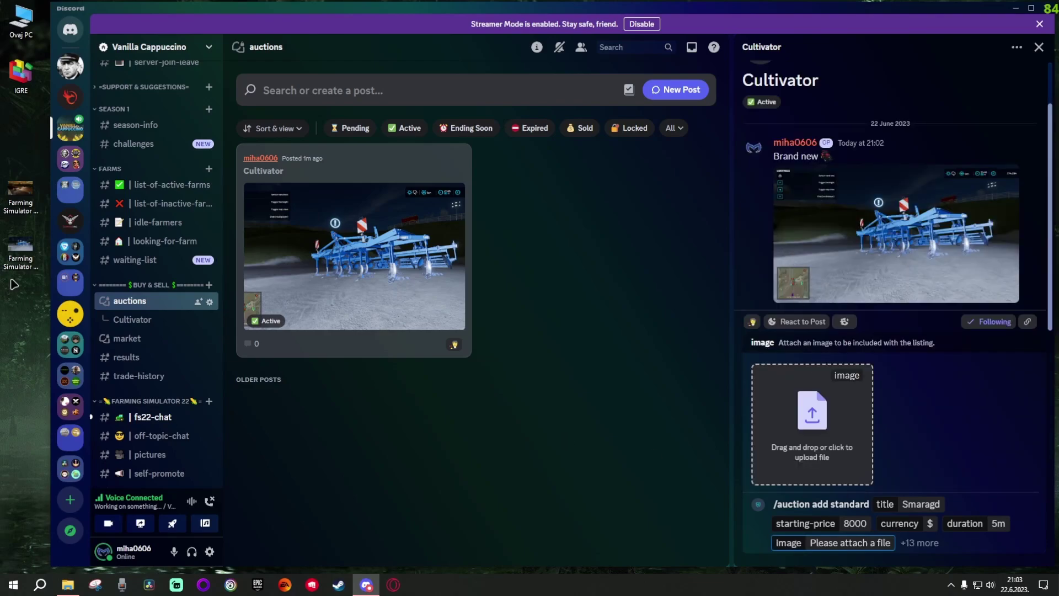
mouse_move(20, 245)
left_mouse_down()
mouse_move(568, 389)
mouse_move(912, 382)
left_mouse_up()
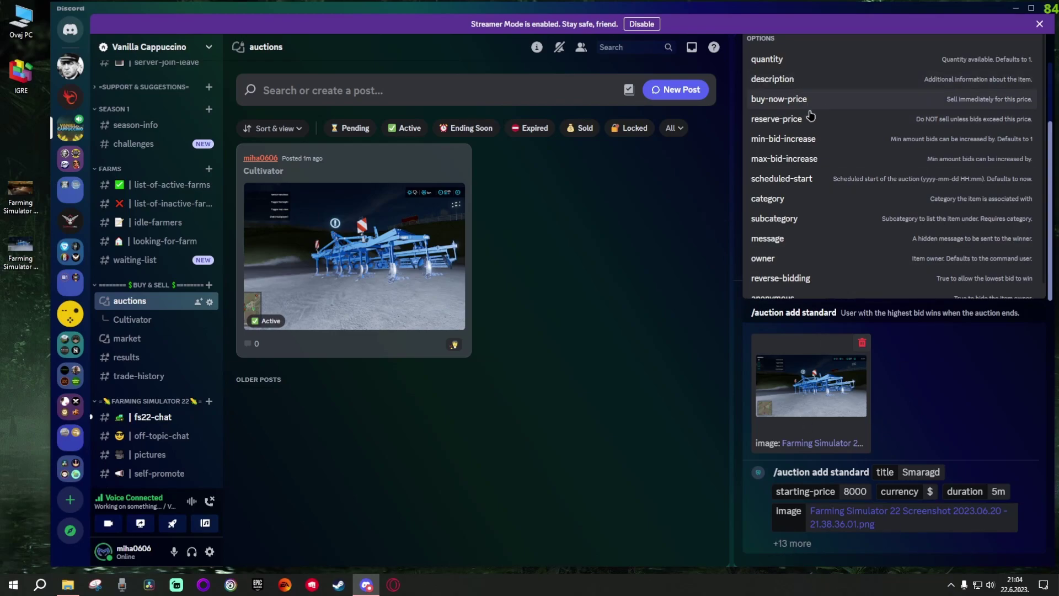
left_click(800, 258)
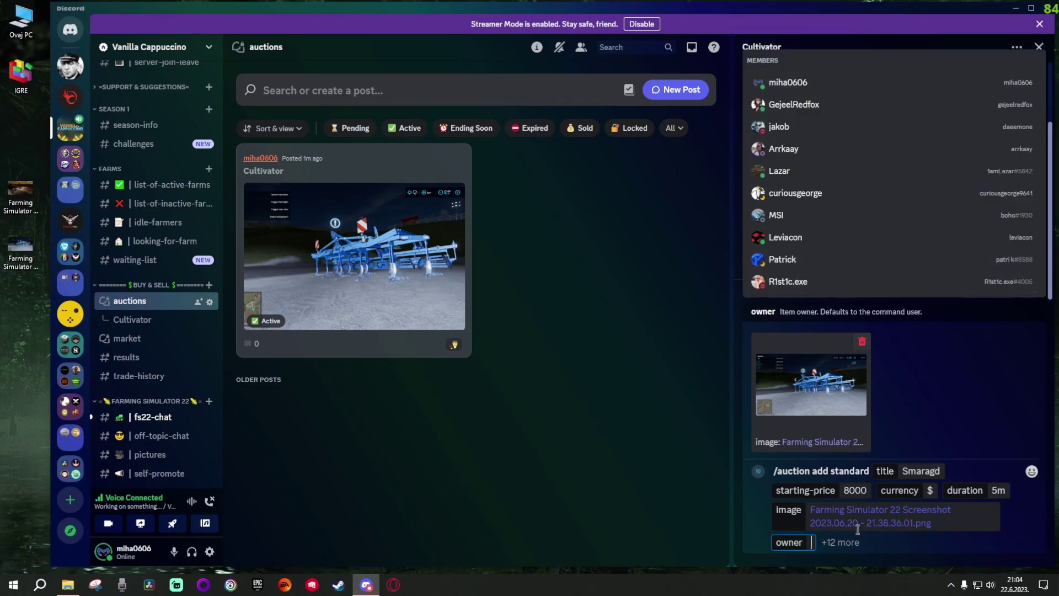
type("miha06")
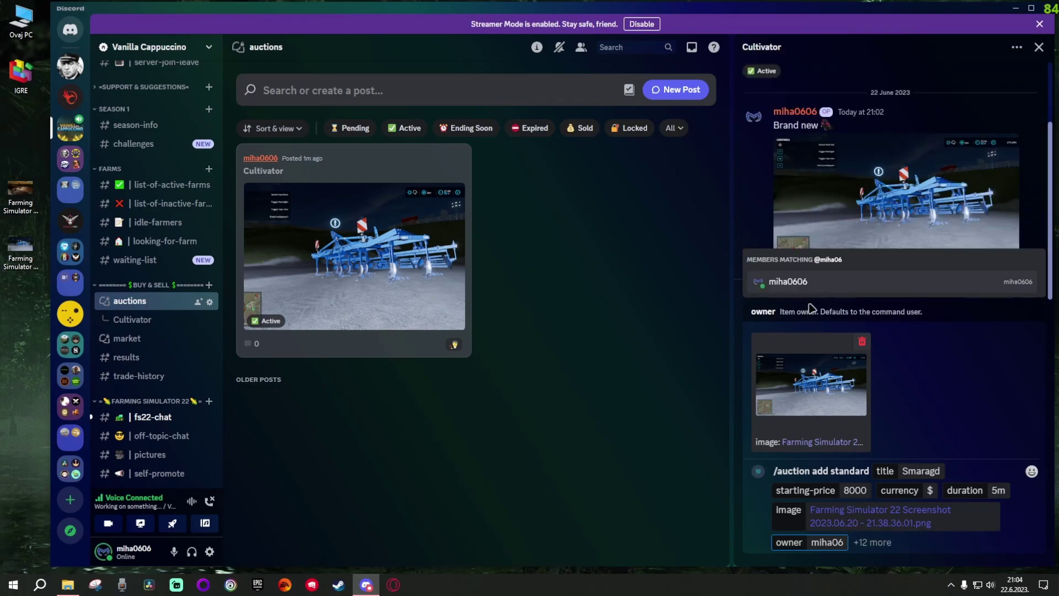
left_click(812, 288)
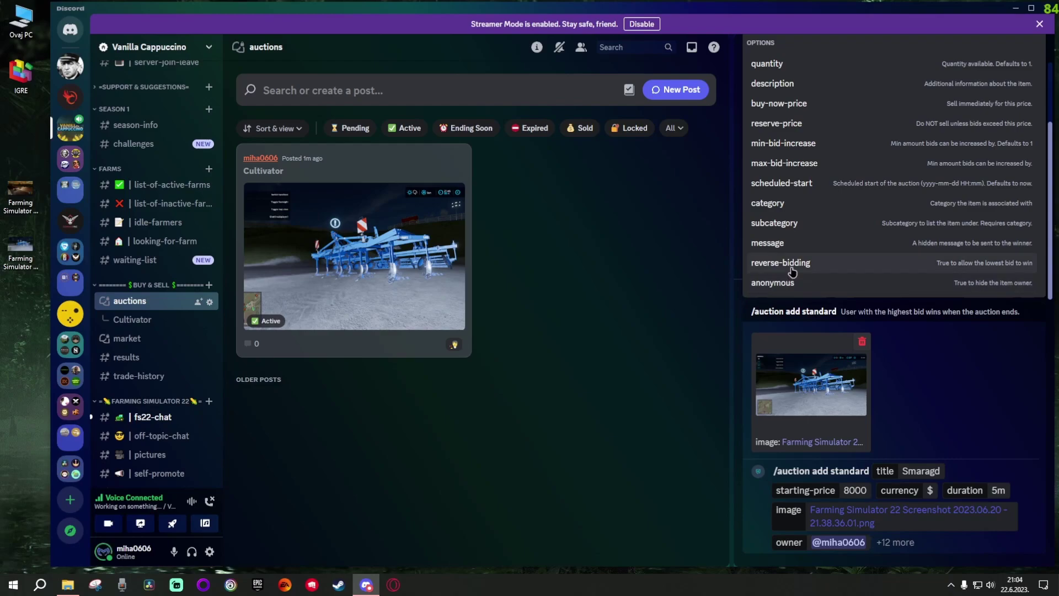
Set category 'cultivator' and description '4.3h damage 3%, 180hp'
left_click(783, 203)
type("cultivator")
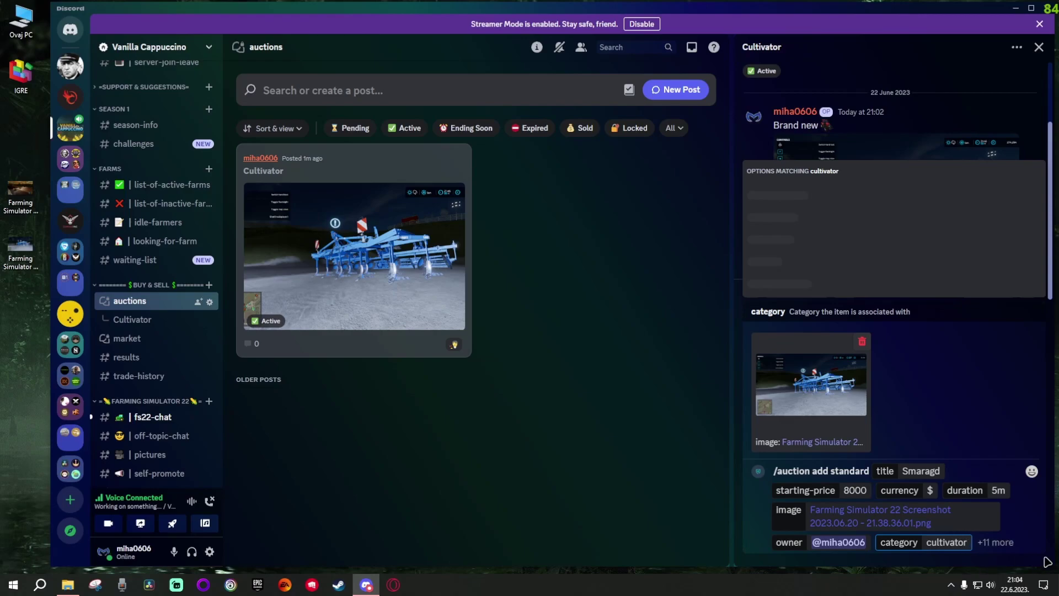
left_click(995, 542)
left_click(778, 104)
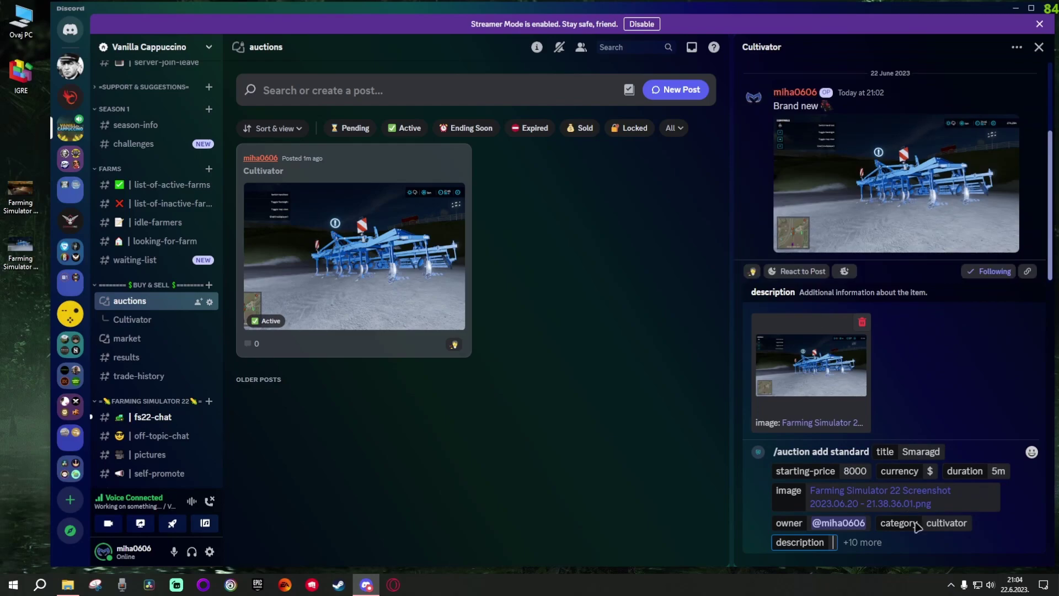
type("4")
type(".h,")
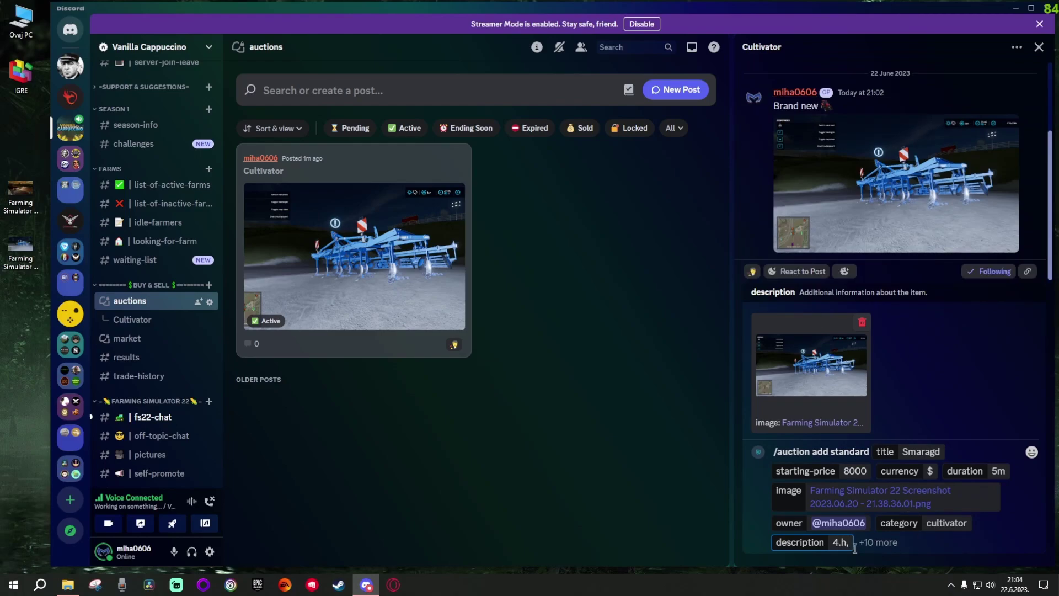
key("BackSpace")
key("BackSpace")
type("3")
type("h,")
type("dma")
type("age 3%,")
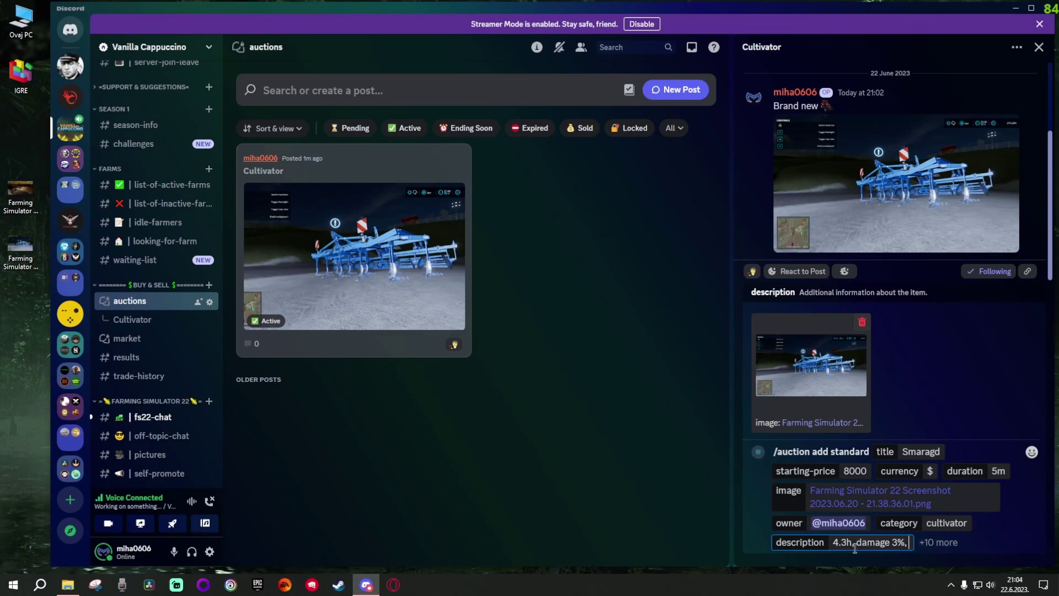
type(" 180hp")
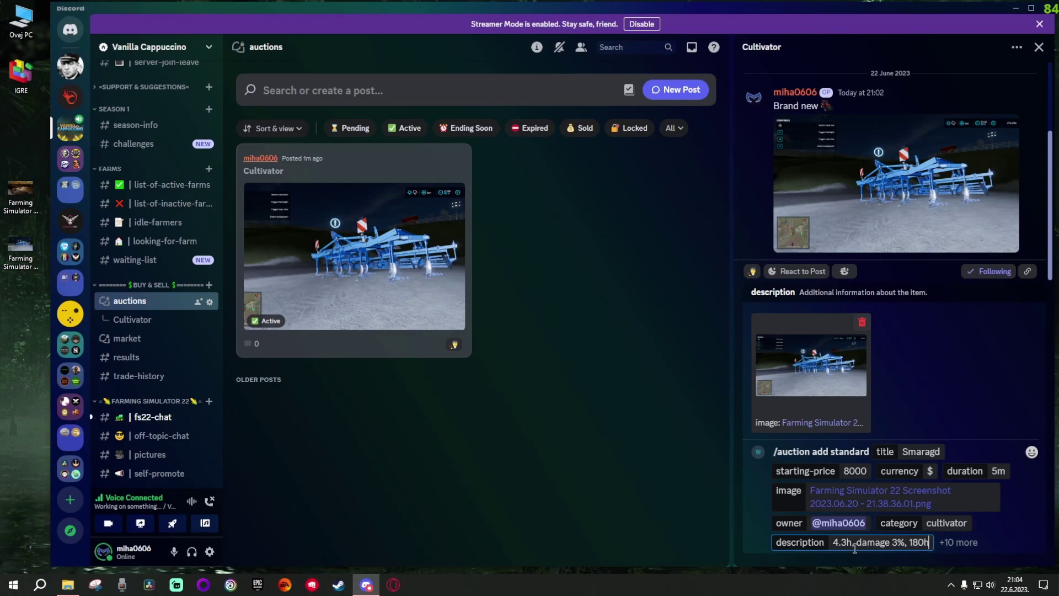
key("Tab")
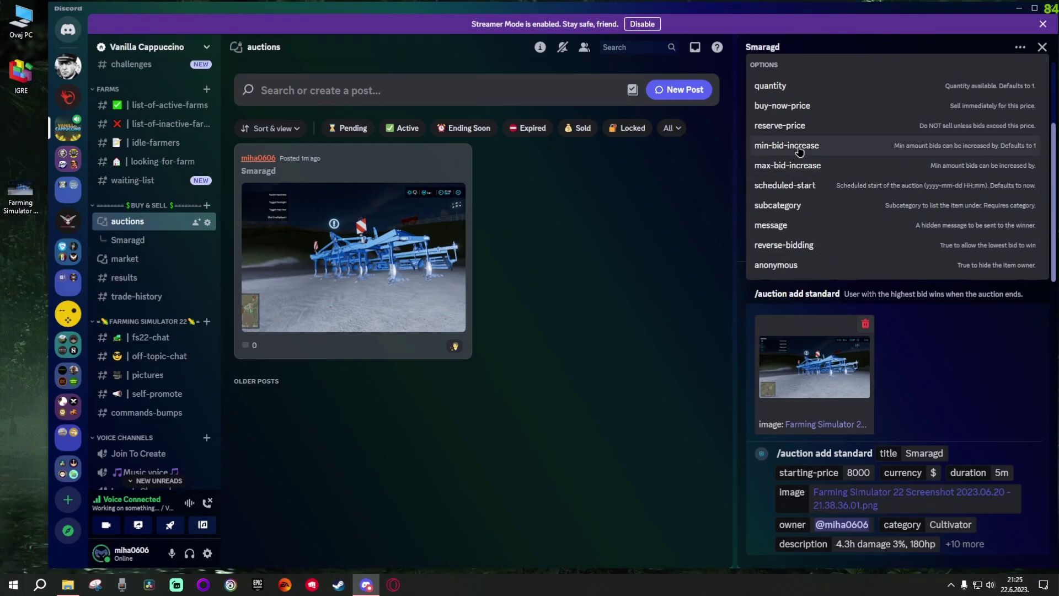
Add min-bid-increase 500 and max-bid-increase 1000, then send the Smaragd auction command
left_click(786, 146)
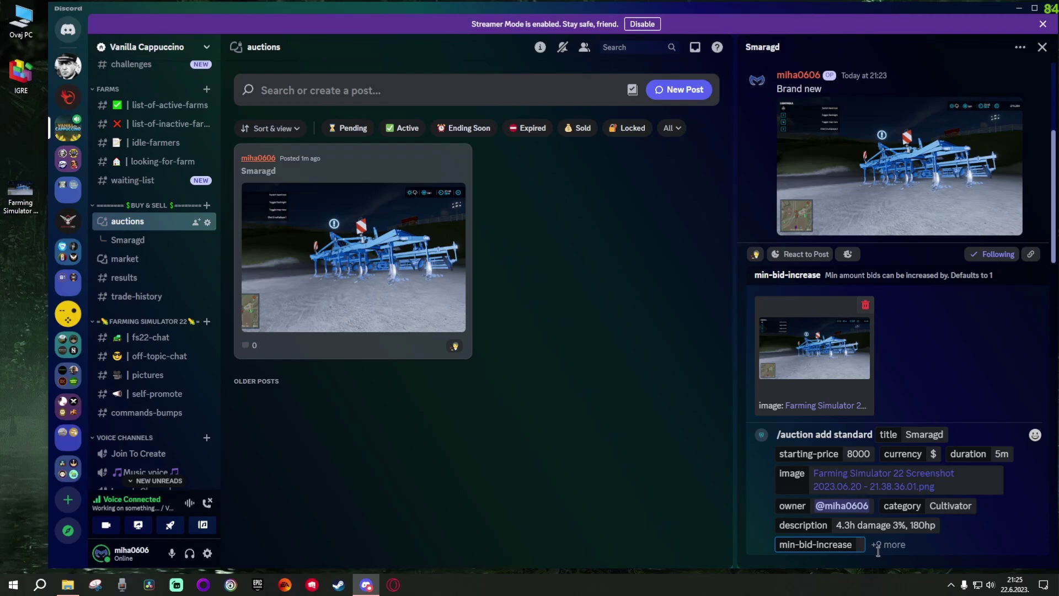
type("5")
type("00")
left_click(893, 546)
left_click(784, 145)
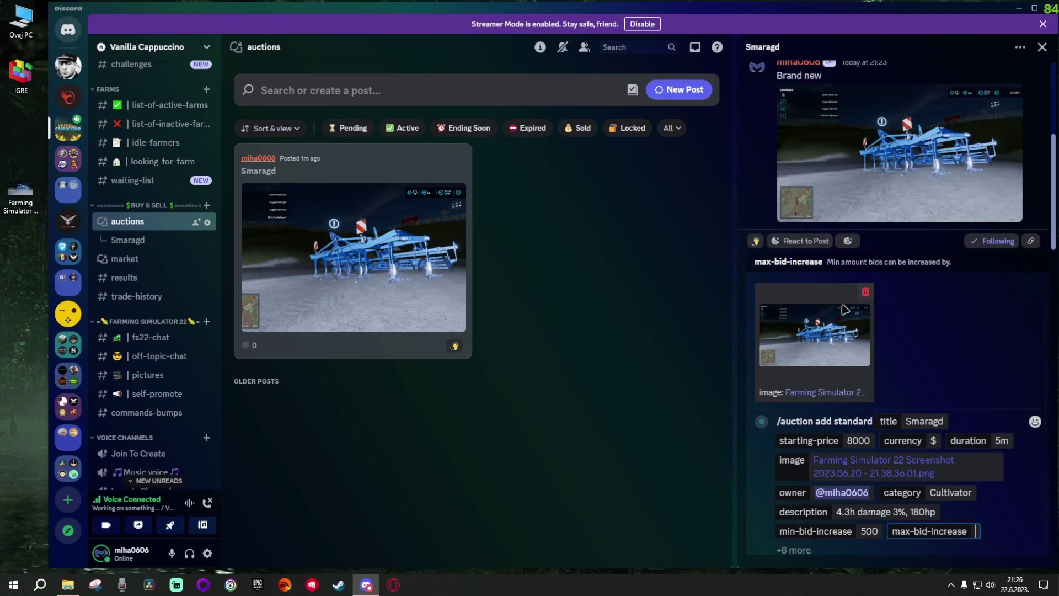
type("1000")
left_click(903, 547)
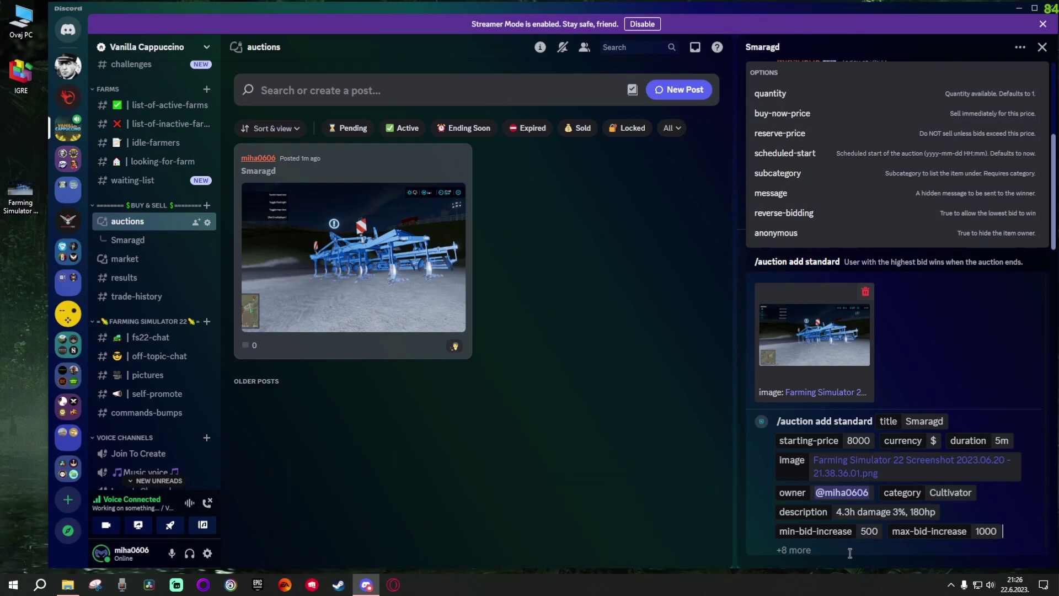
key("Return")
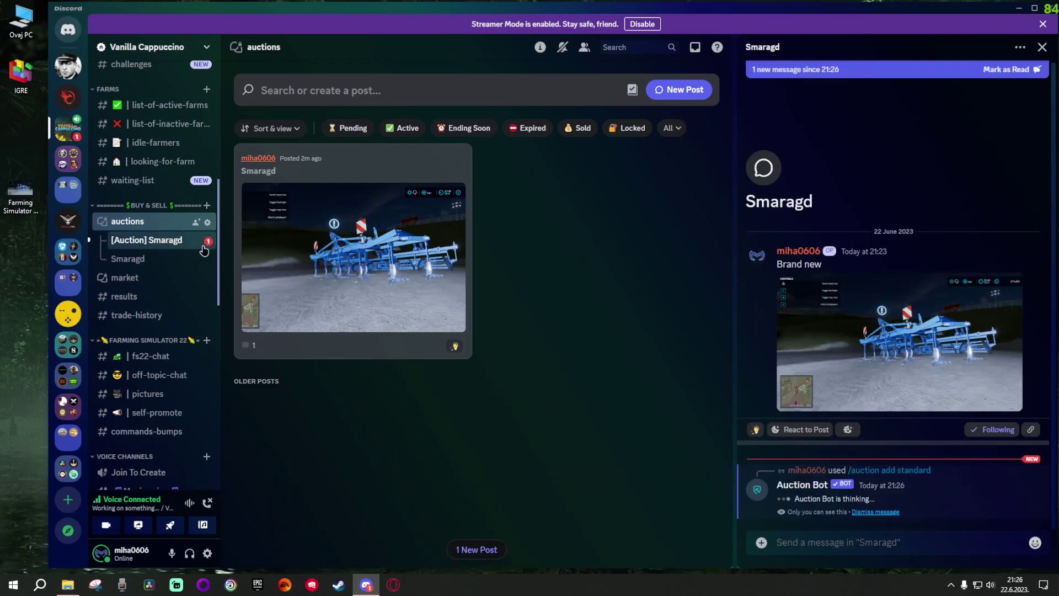
Delete the original Smaragd post from the channel sidebar
right_click(143, 264)
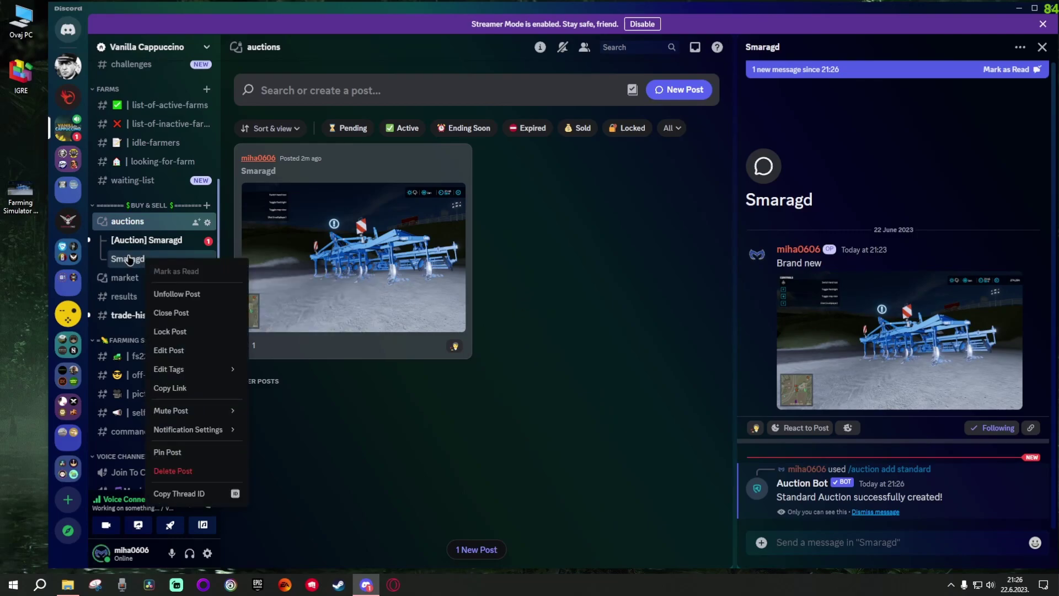
left_click(142, 259)
right_click(141, 263)
left_click(168, 470)
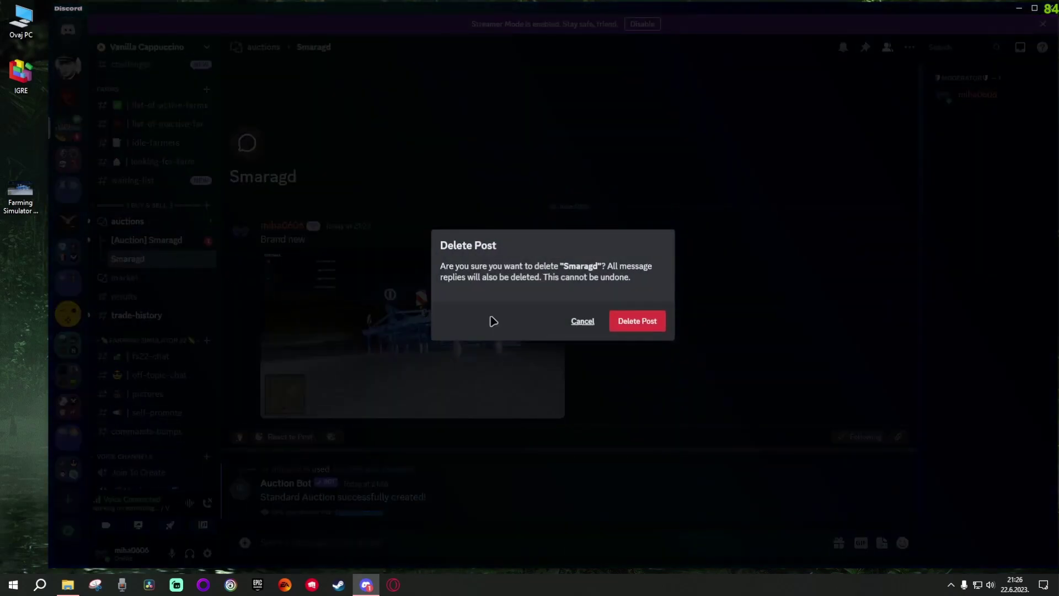
key("Escape")
scroll(154, 259, "down", 5)
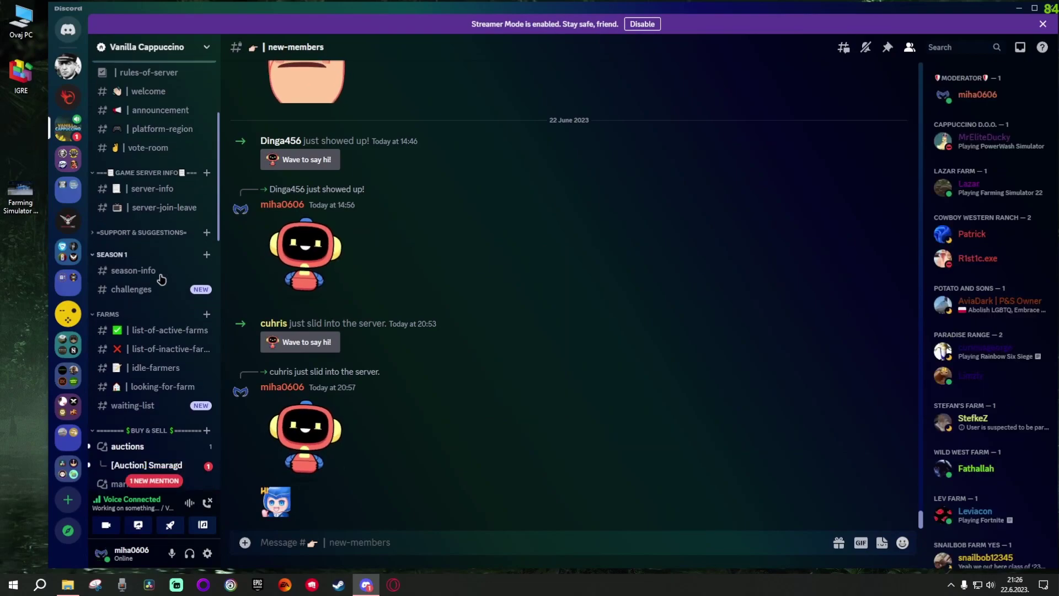
left_click(158, 268)
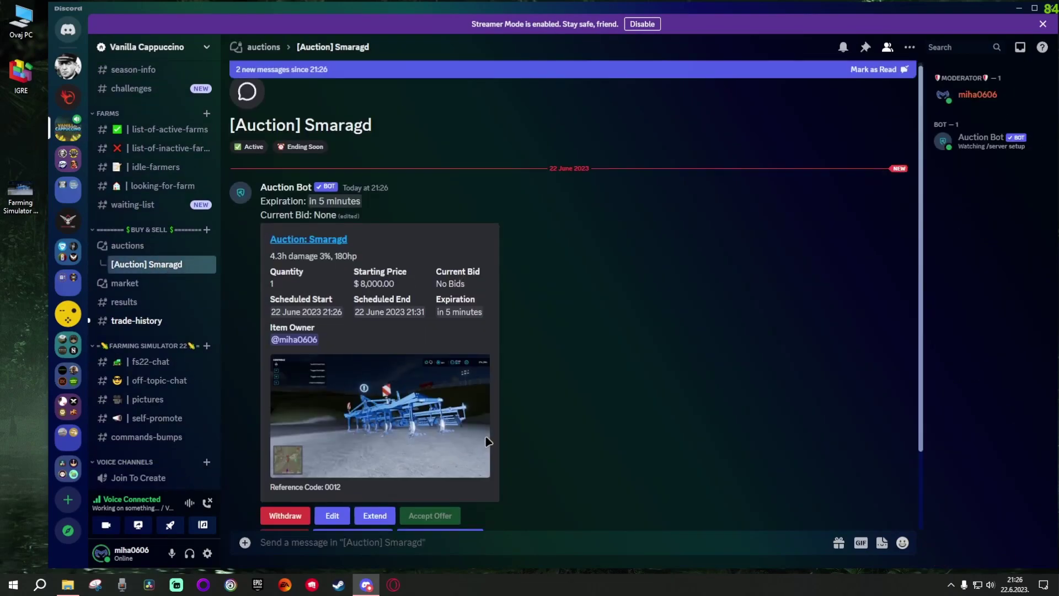
type("/bid")
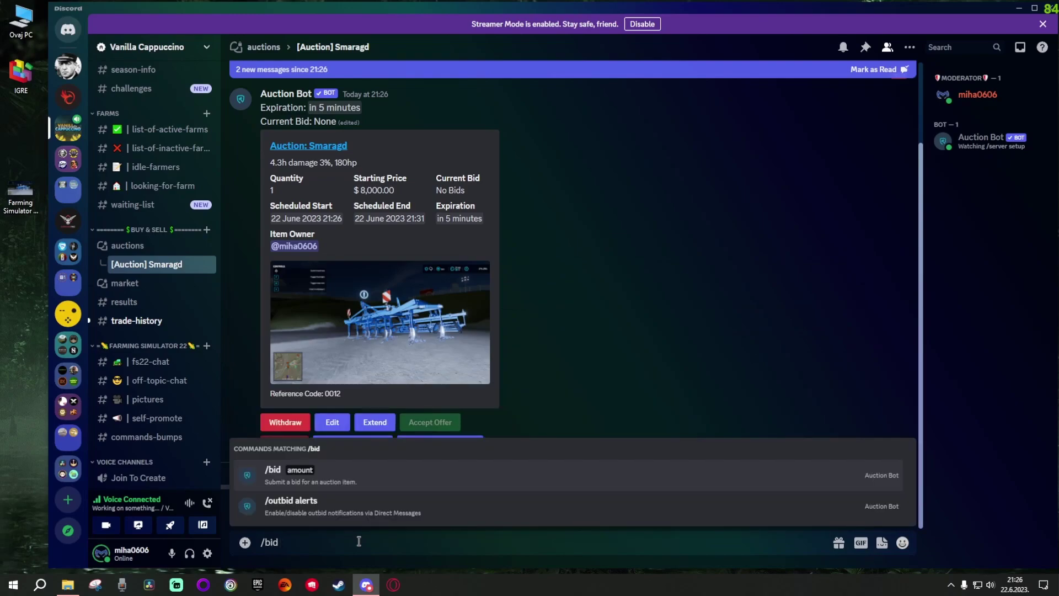
left_click(312, 476)
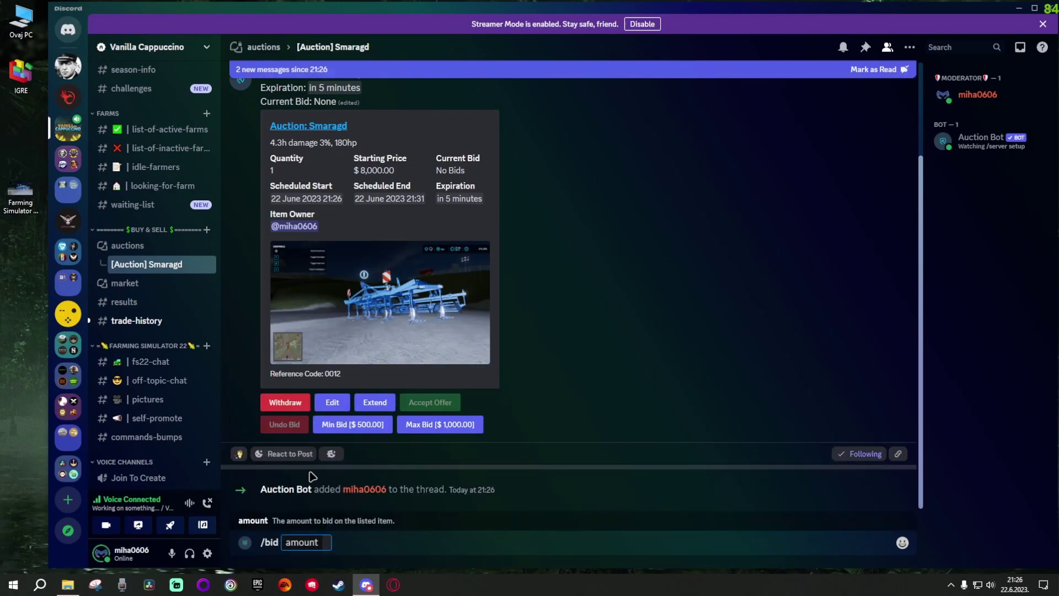
type("4000")
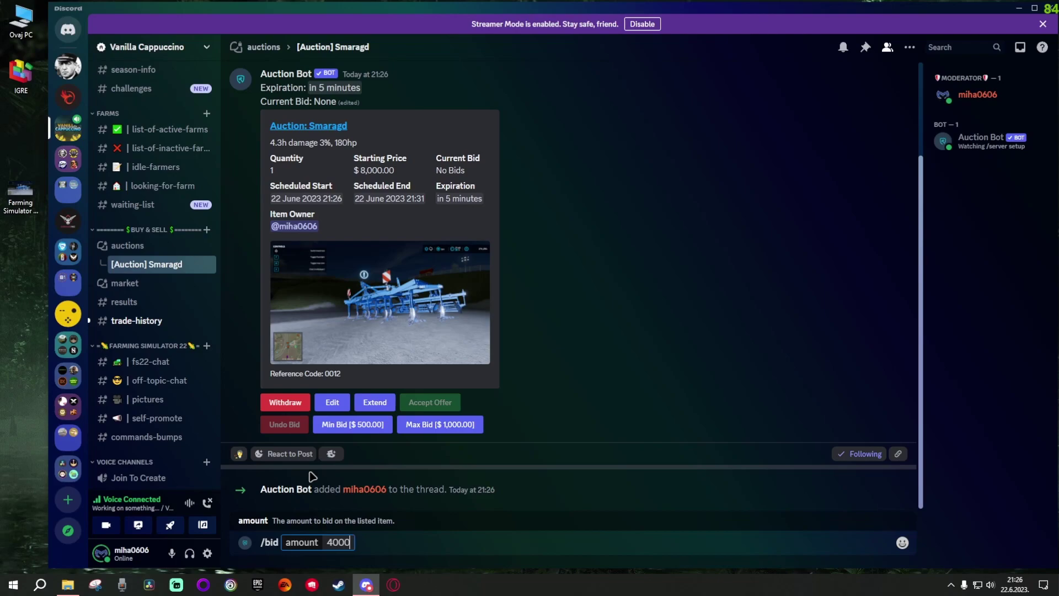
key("Return")
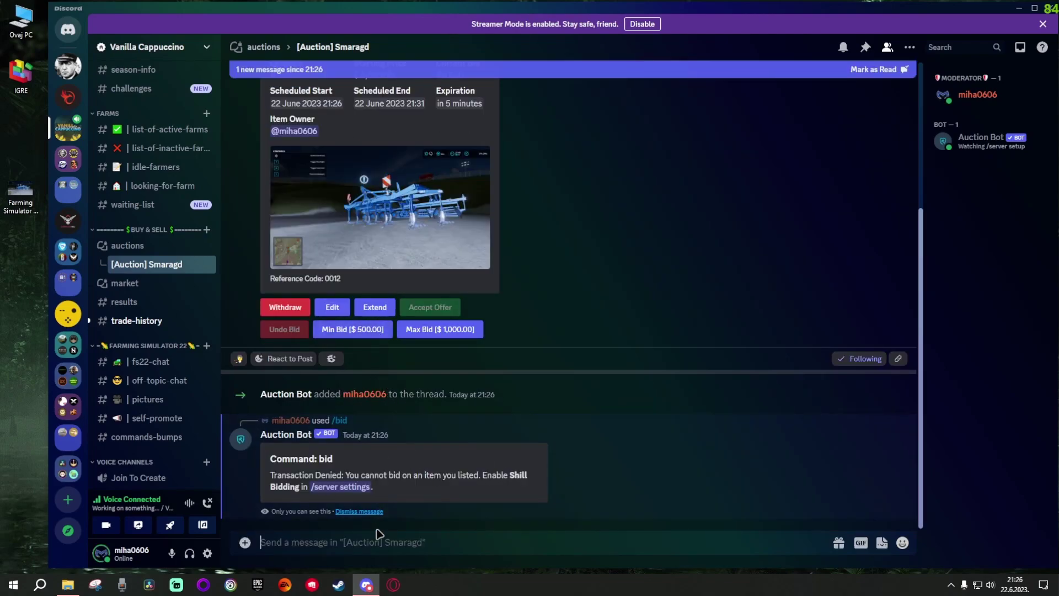
left_click(364, 512)
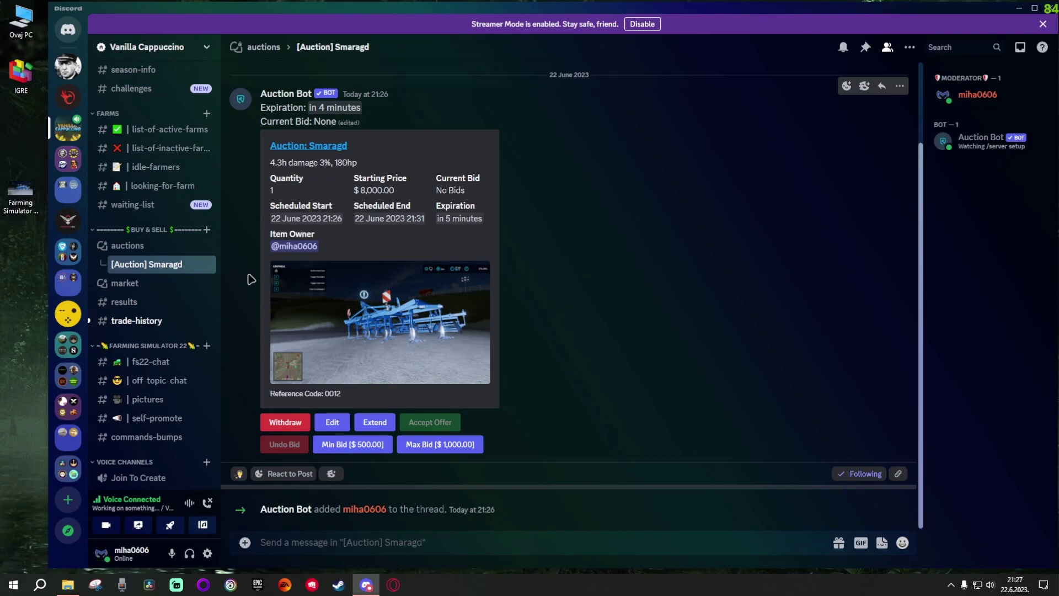
Delete the [Auction] Smaragd thread
right_click(179, 269)
left_click(218, 477)
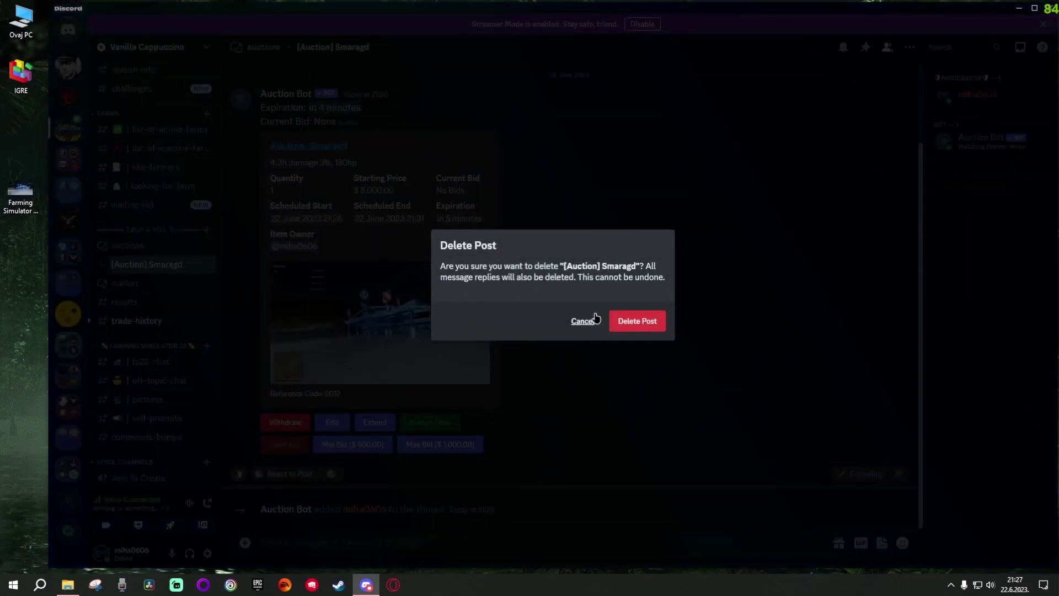
left_click(586, 318)
scroll(138, 287, "down", 4)
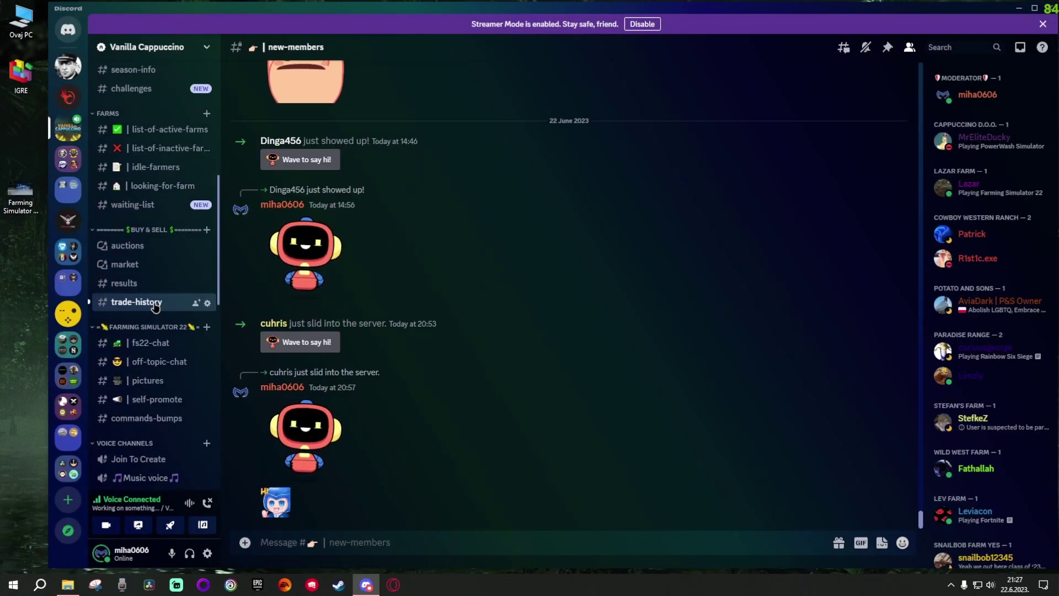
Draft a #market post 'Cultivator' with body 'new' plus tractor emoji, tagged Active, screenshot attached
left_click(137, 270)
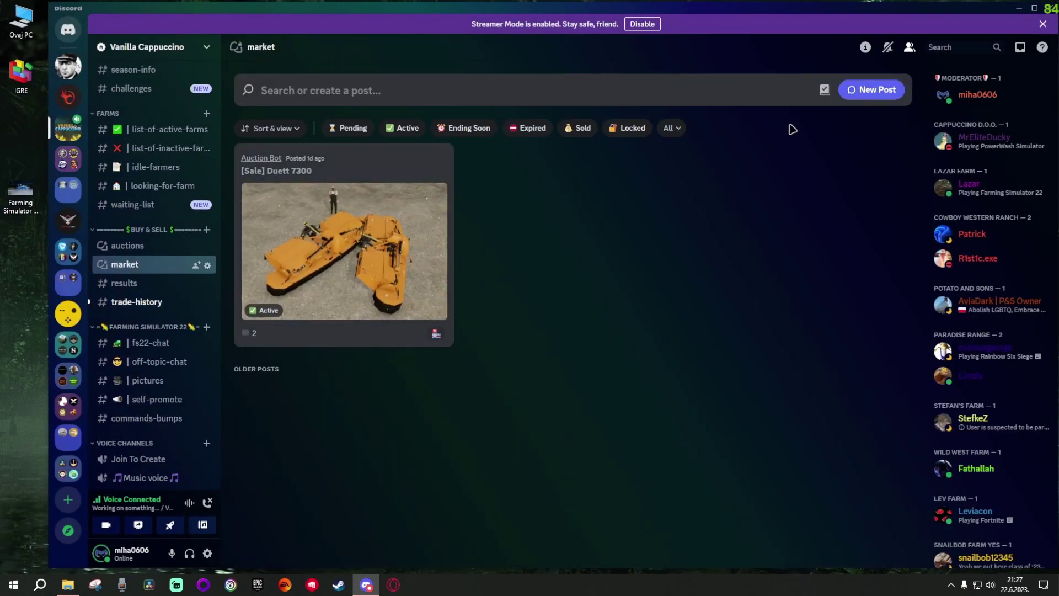
left_click(892, 94)
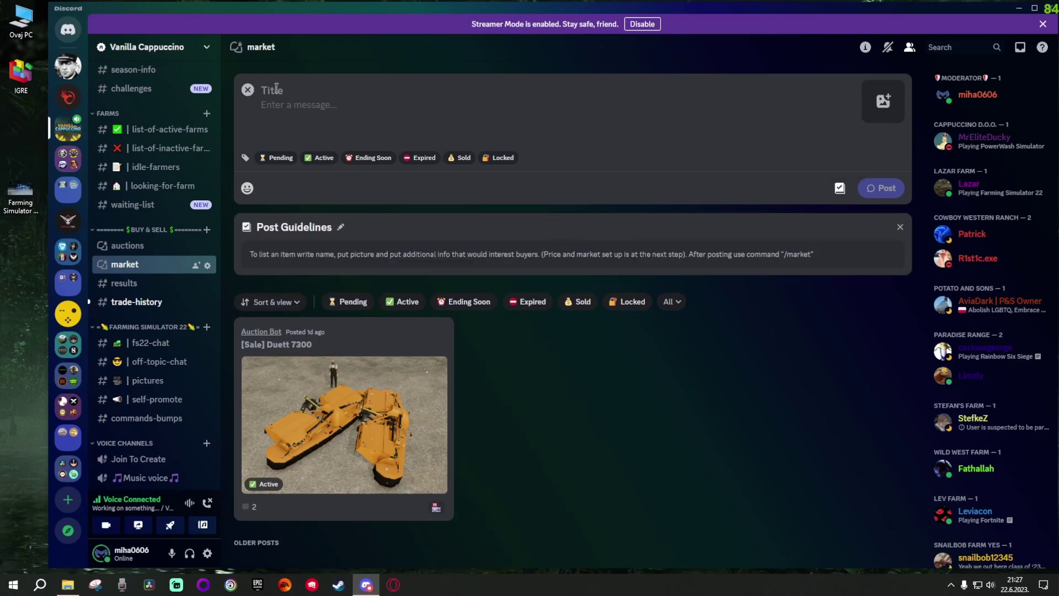
type("Cul")
type("ti")
type("new")
left_click(318, 159)
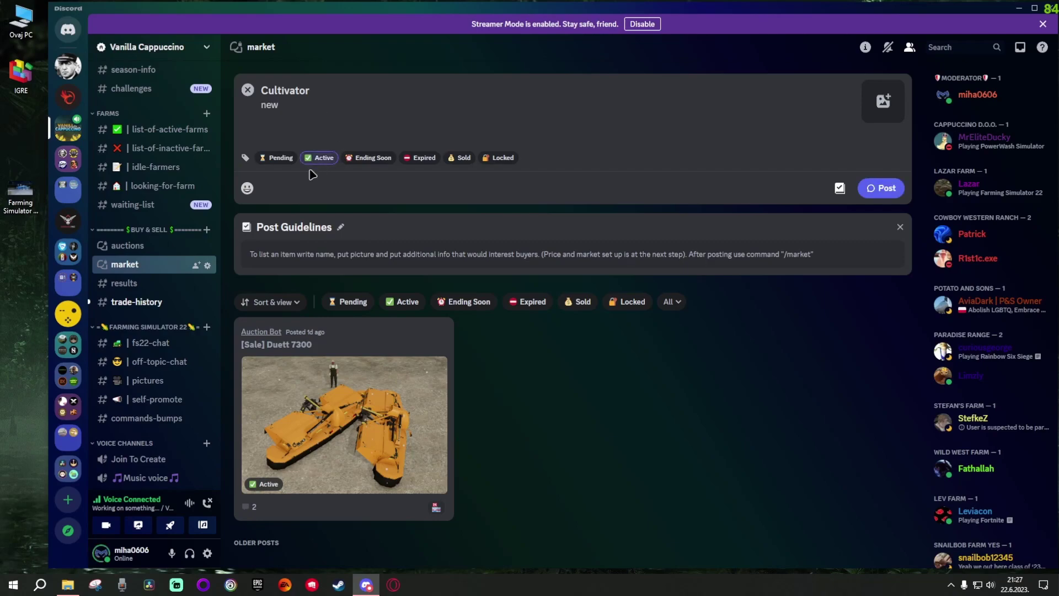
left_click(249, 189)
left_click(843, 309)
left_click_drag(24, 200, 860, 106)
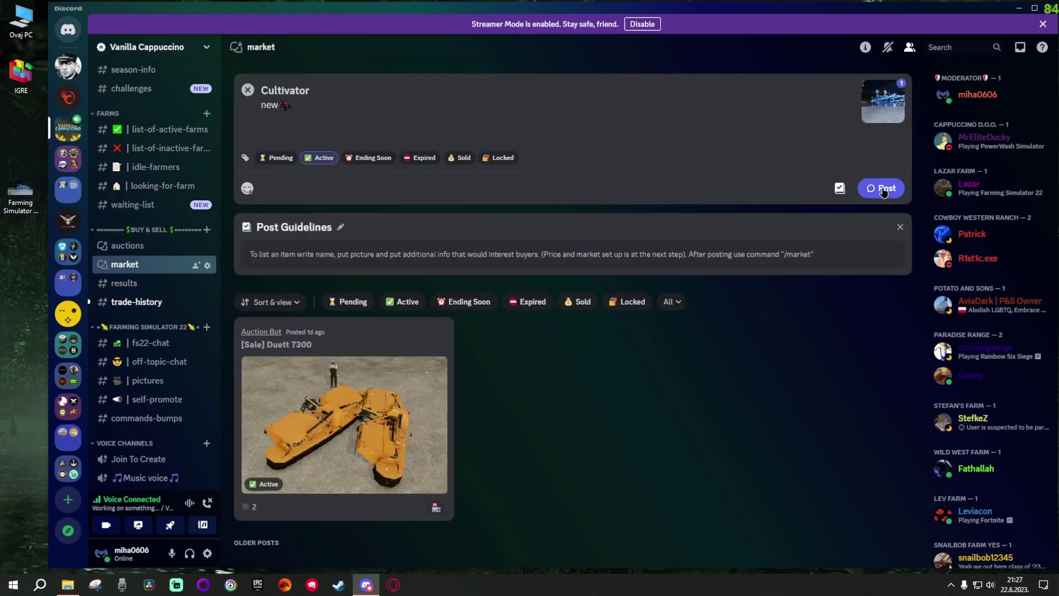
Publish the market post, then draft /market add bulk: quantity 2, Smaragd, 20000 total, 10000 each
left_click(881, 189)
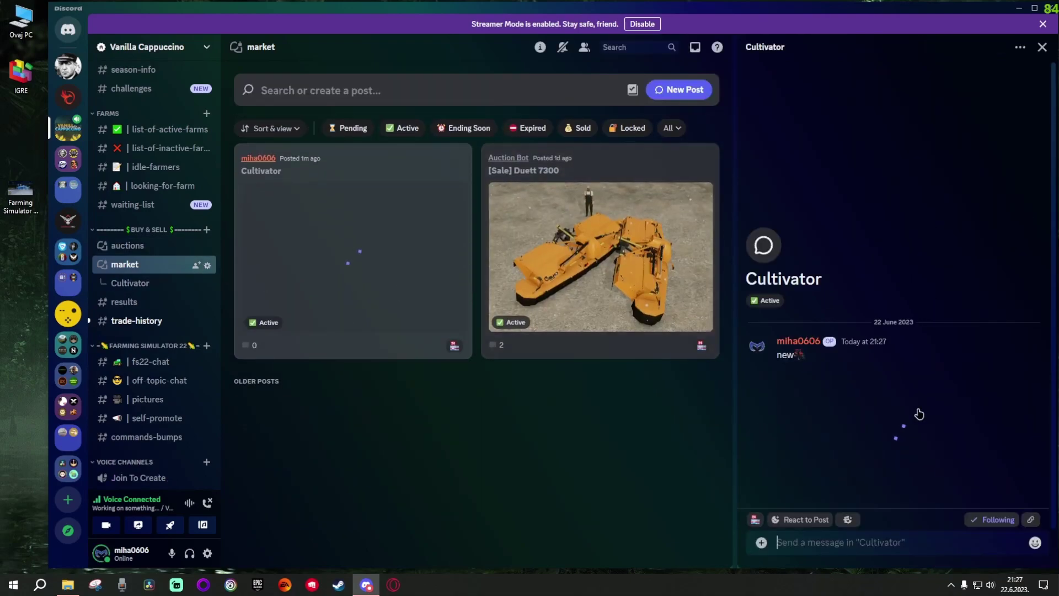
type("/")
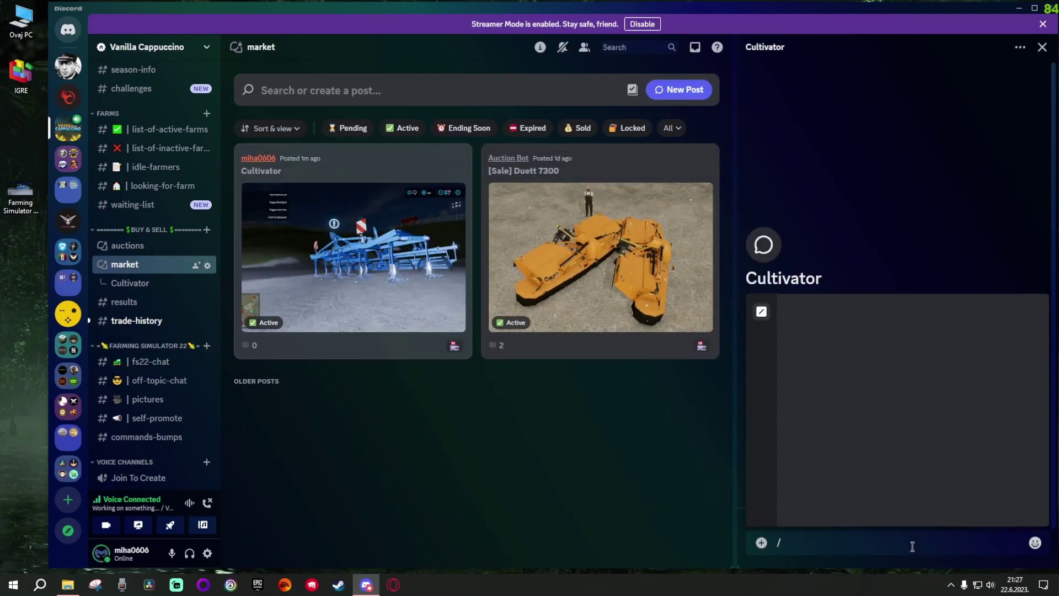
type("market")
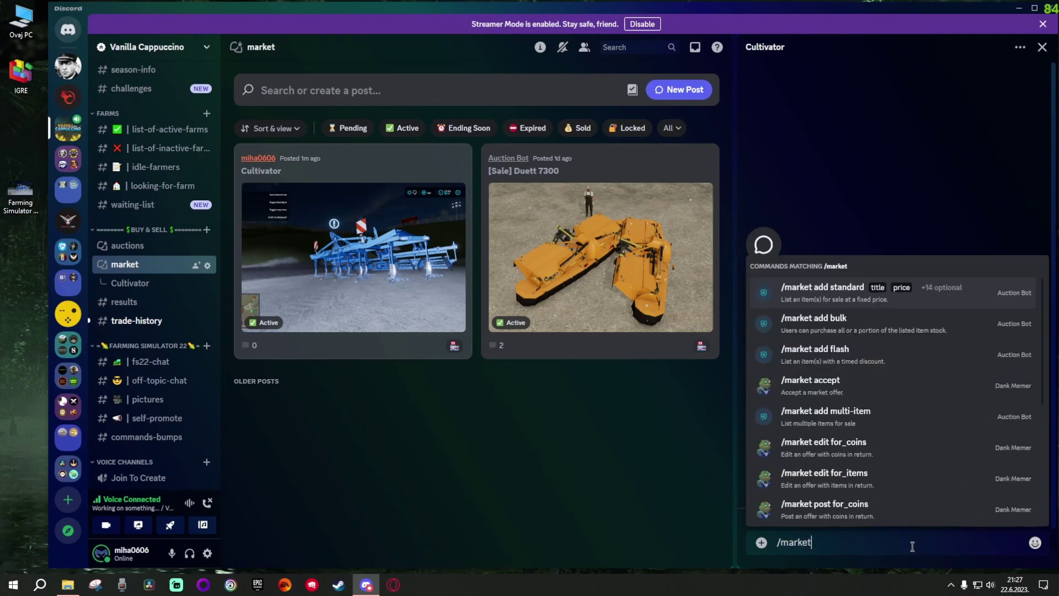
left_click(862, 328)
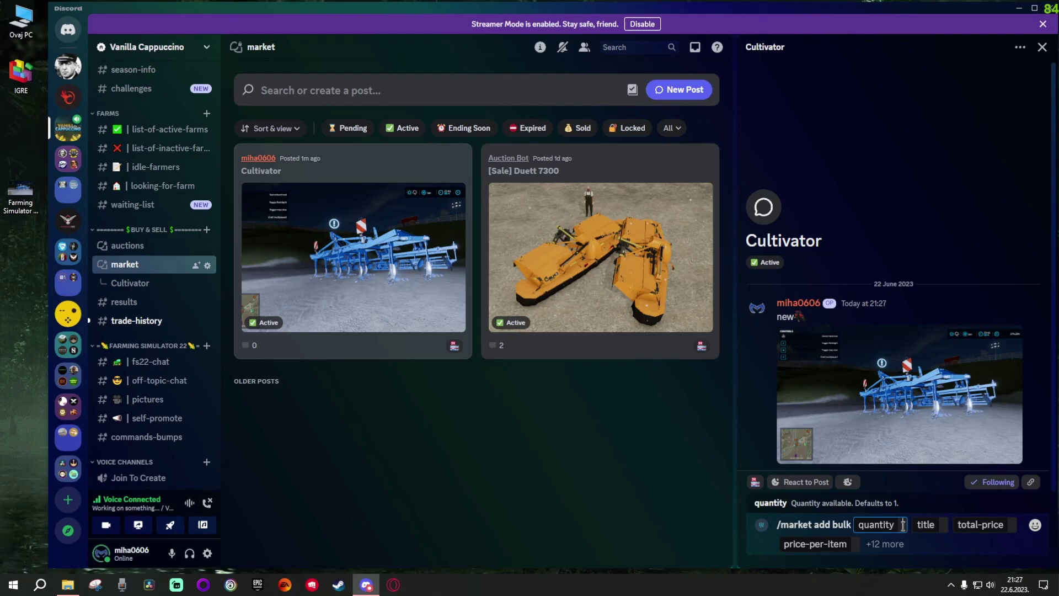
type("2")
left_click(948, 525)
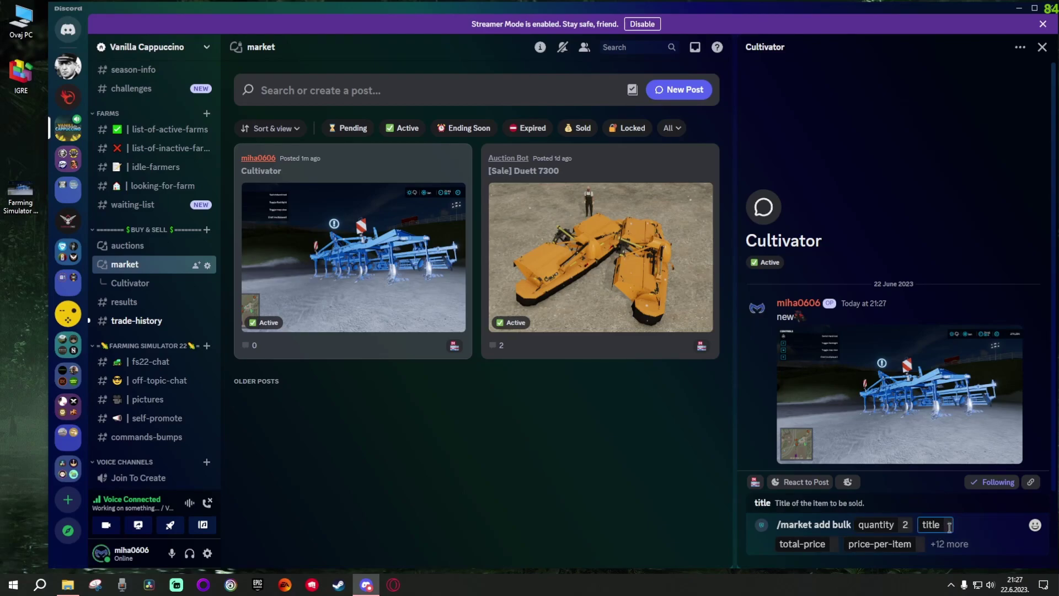
type("Smaragd")
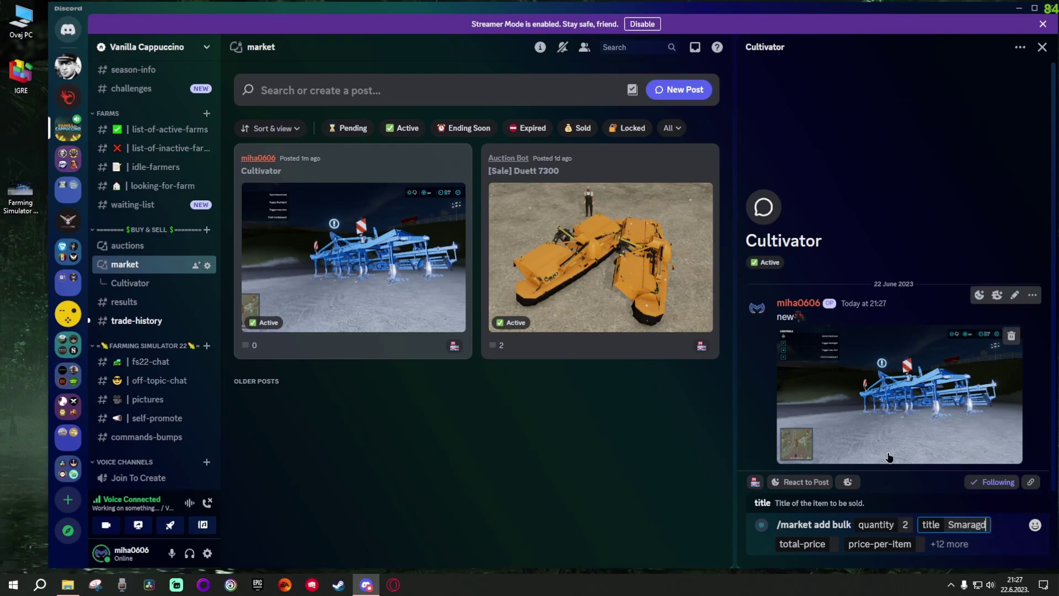
left_click(833, 545)
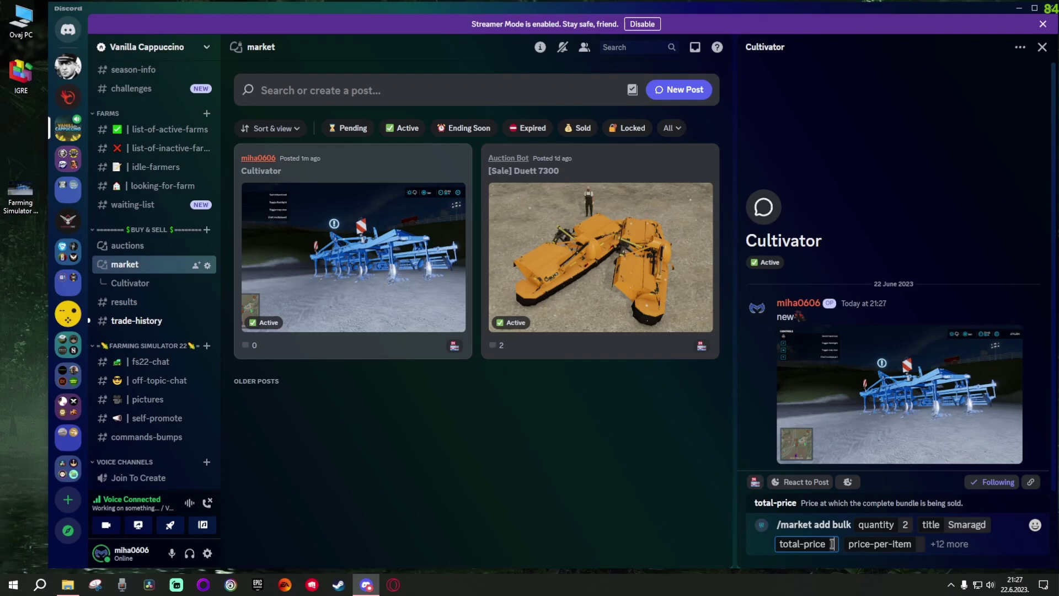
type("20")
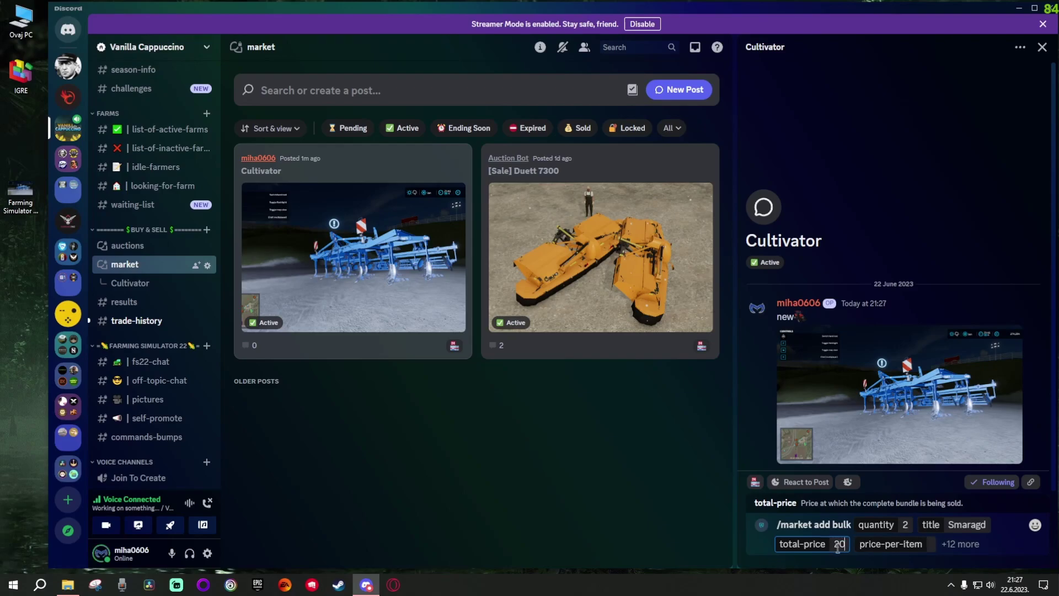
type("000")
left_click(945, 546)
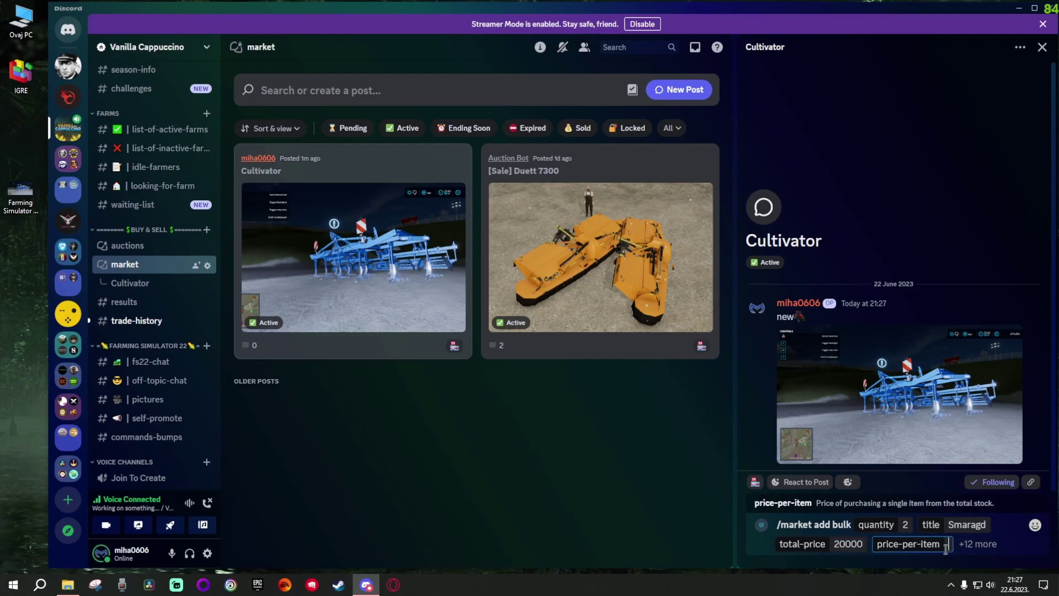
type("10000")
Set the listing currency to $, discarding a briefly added amount-in-bundle option
key("space")
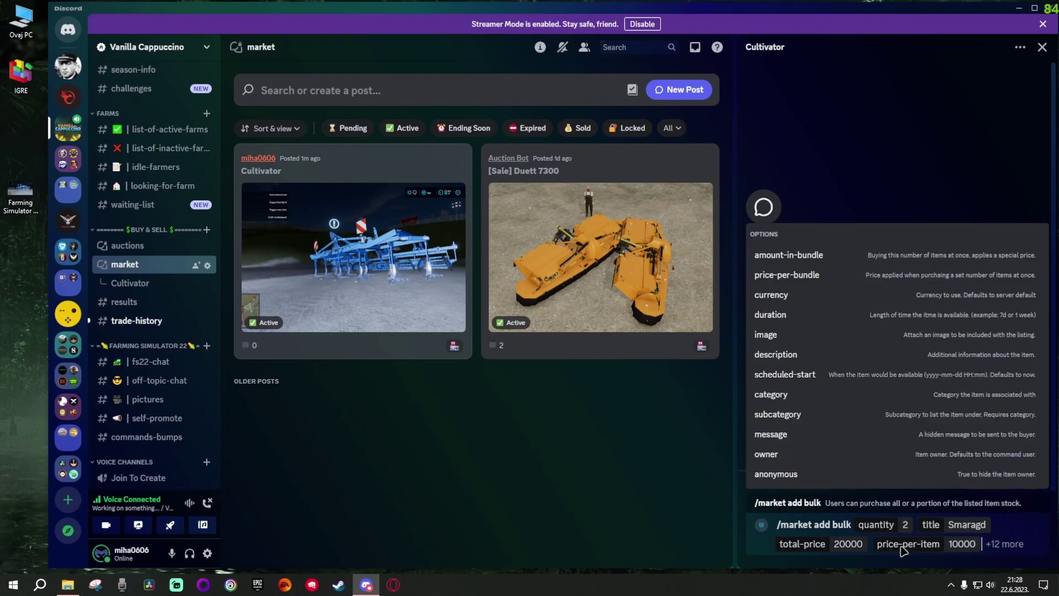
left_click(810, 255)
type("2")
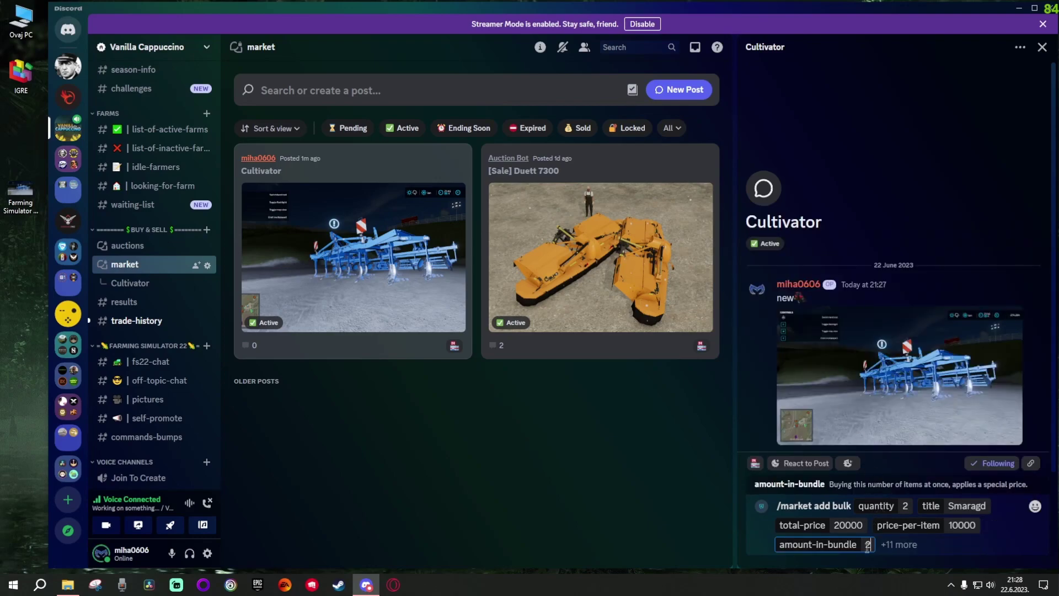
key("space")
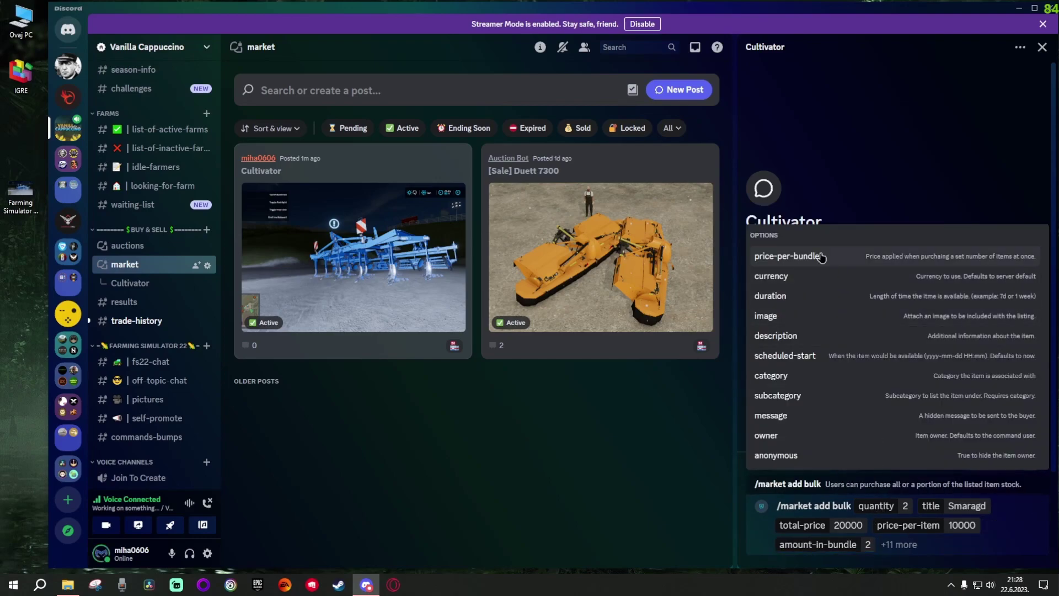
left_click(870, 544)
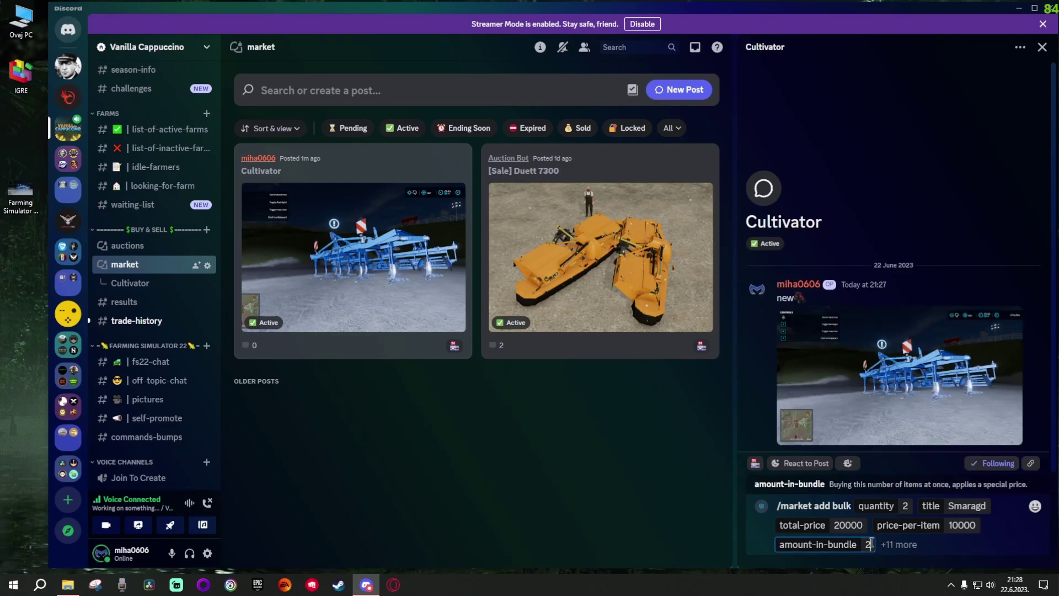
key("BackSpace")
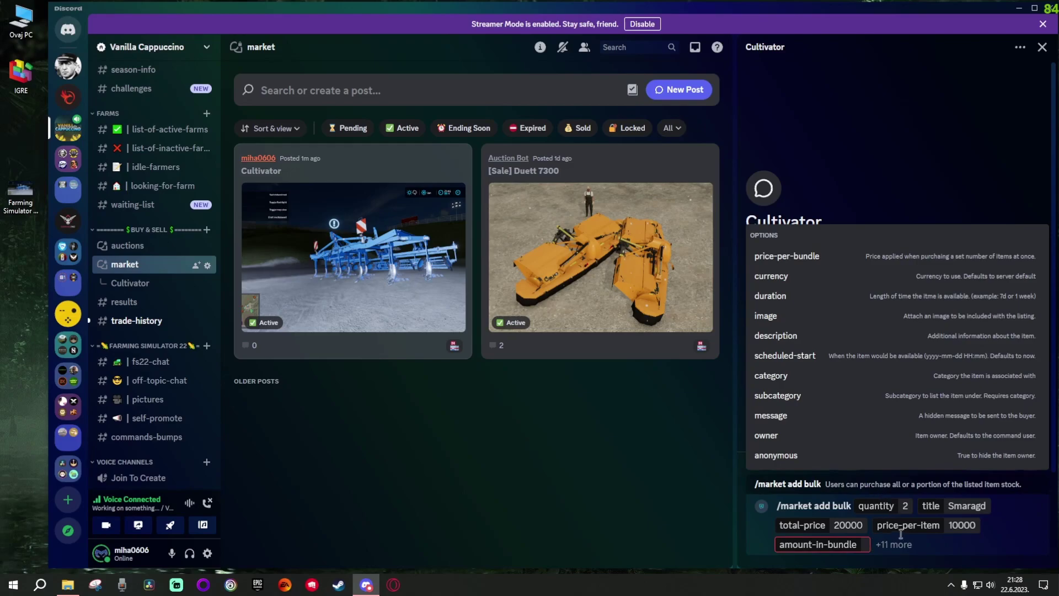
key("BackSpace")
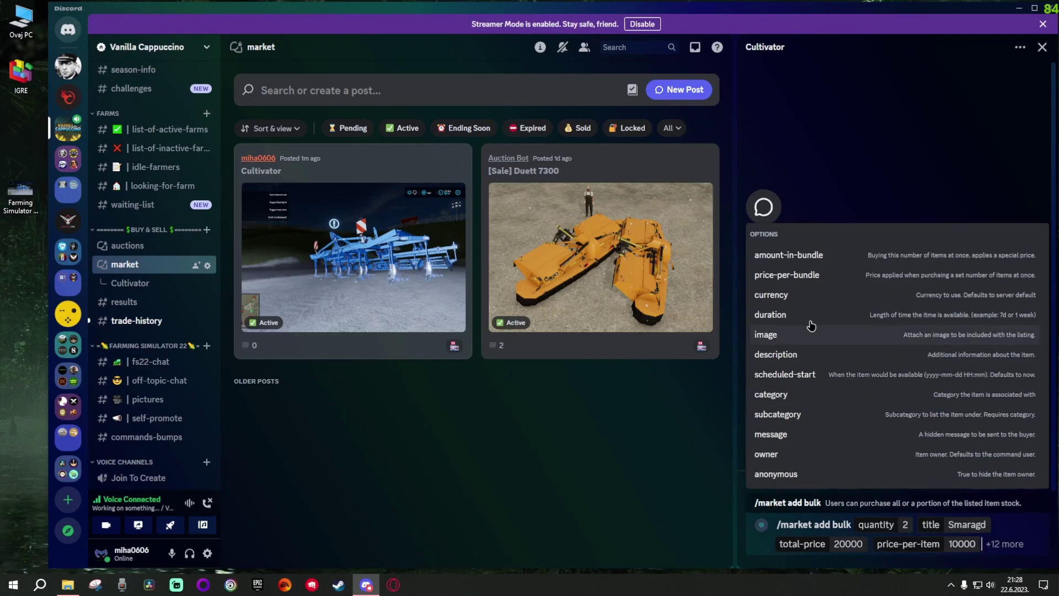
left_click(796, 299)
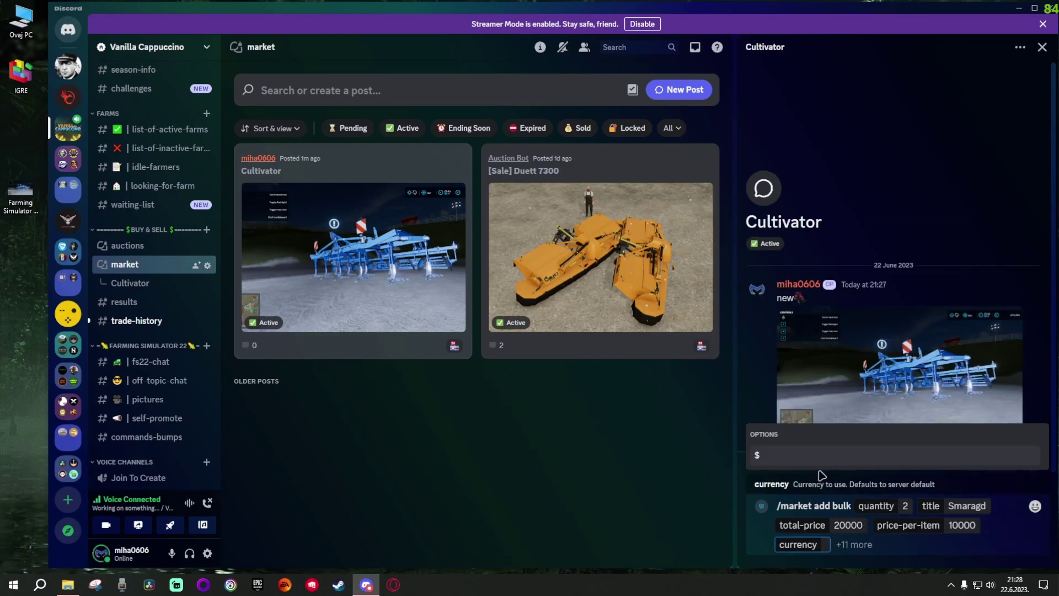
left_click(821, 460)
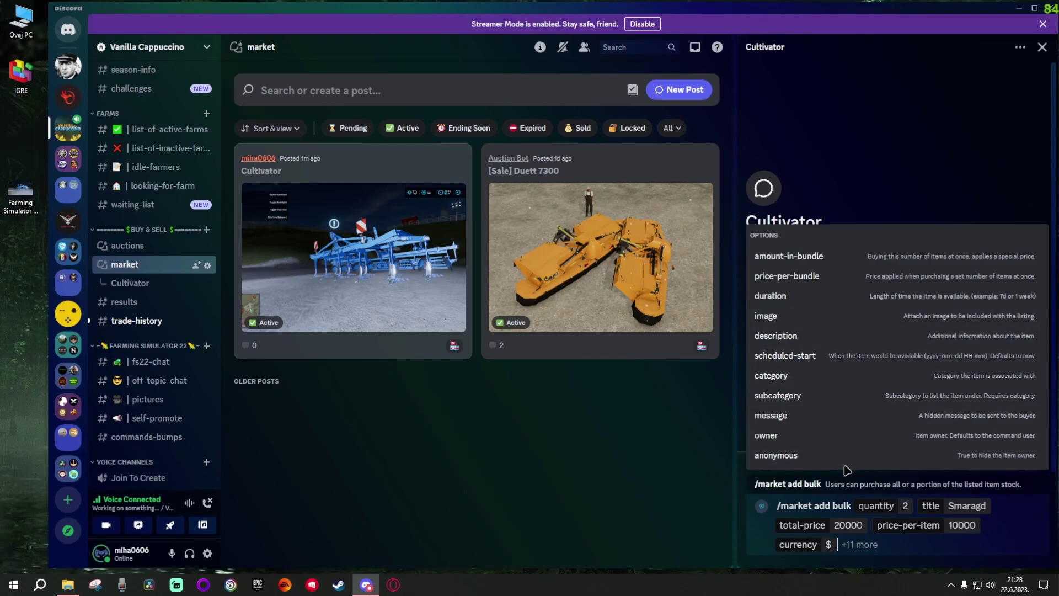
Attach the game screenshot, set the owner to your own account, and send the command
left_click(793, 316)
left_click_drag(20, 193, 805, 431)
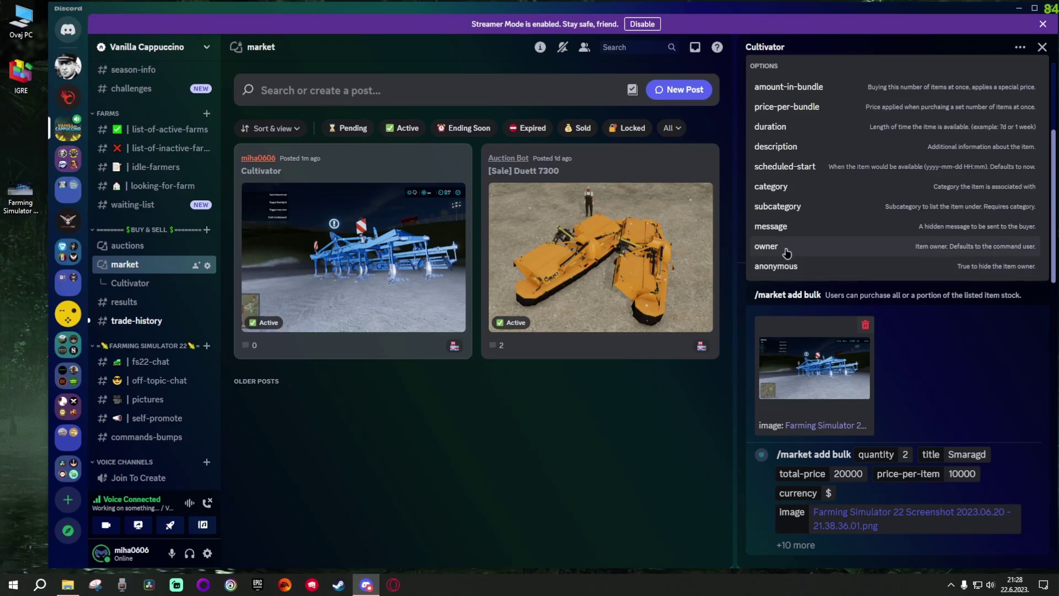
left_click(772, 246)
type("miha0606")
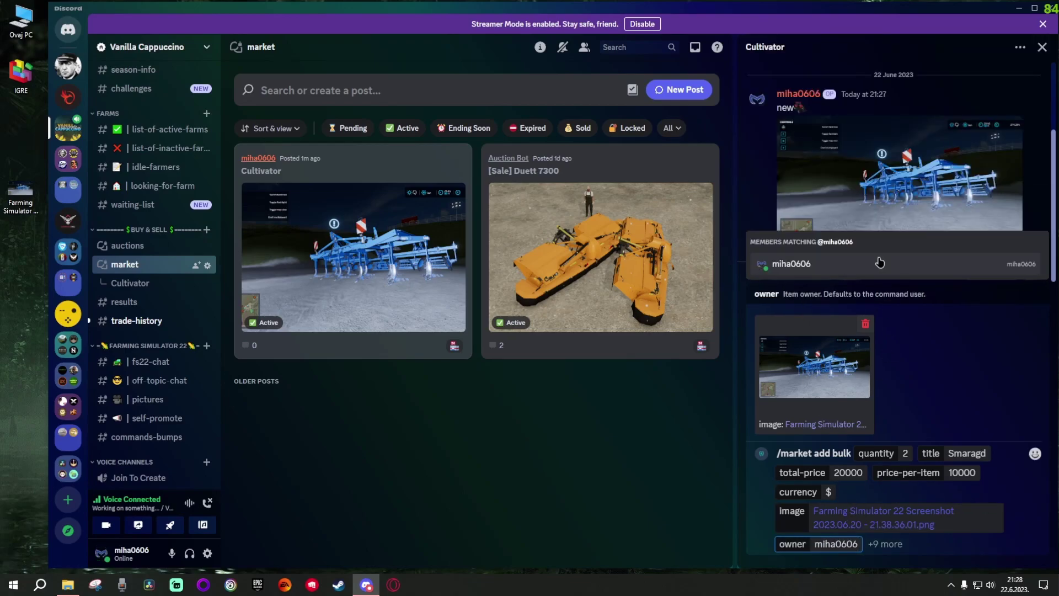
left_click(880, 264)
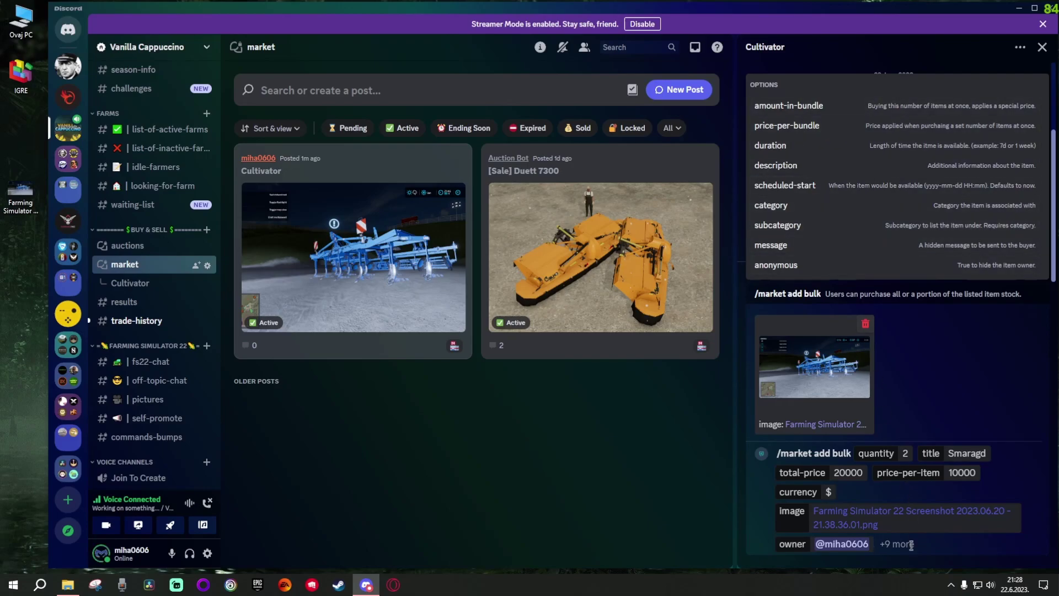
key("Return")
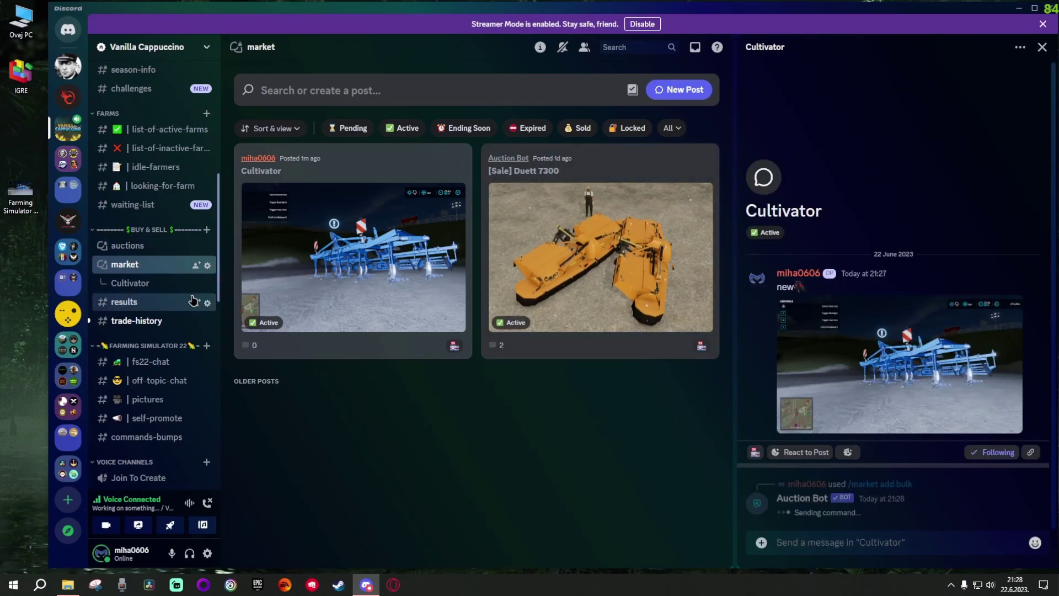
Delete the old Cultivator post from the market forum
mouse_move(142, 272)
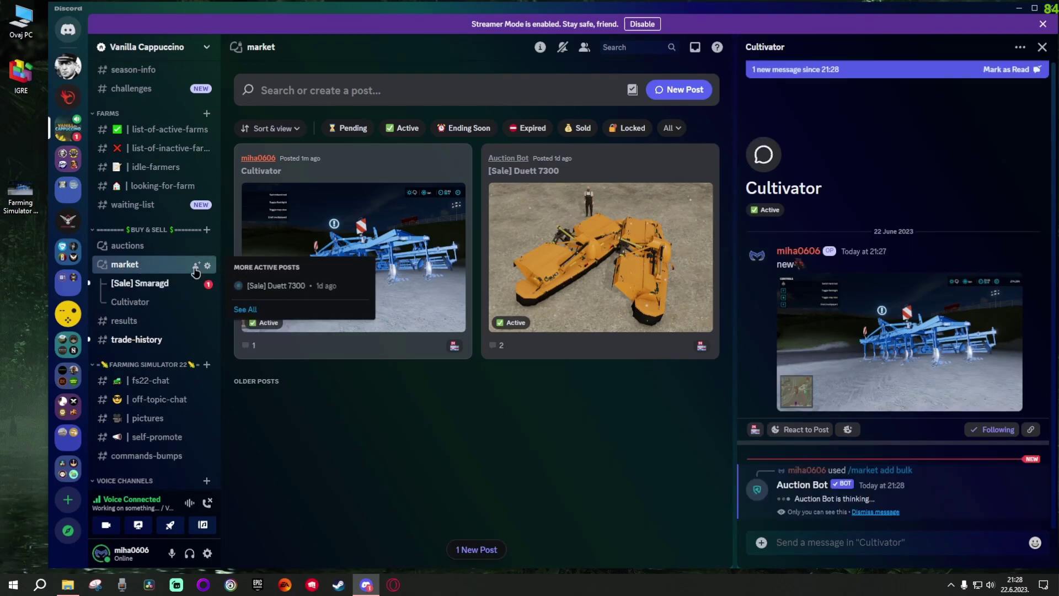
right_click(155, 304)
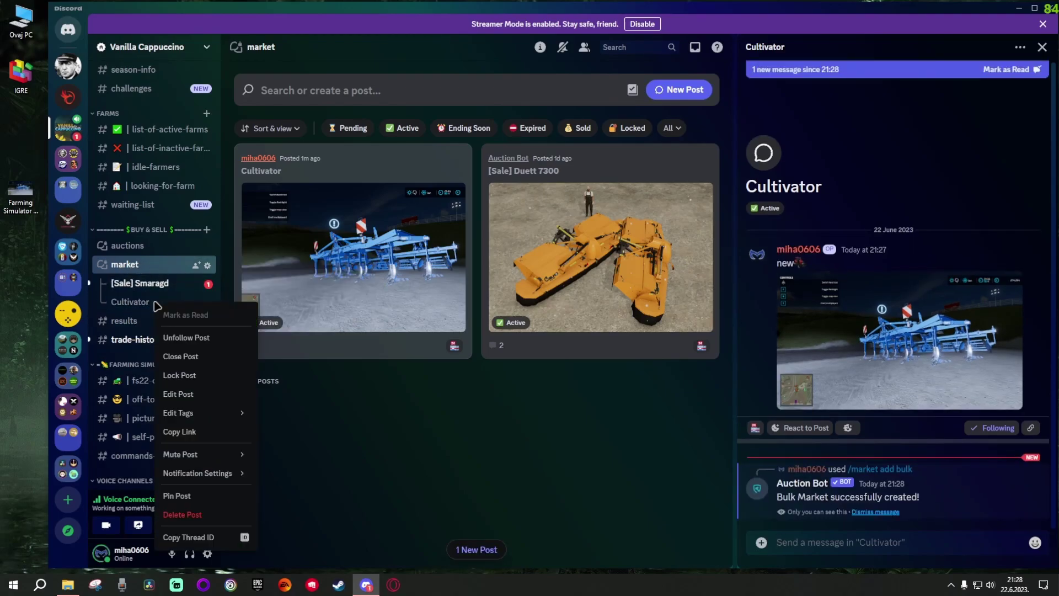
left_click(142, 302)
right_click(146, 303)
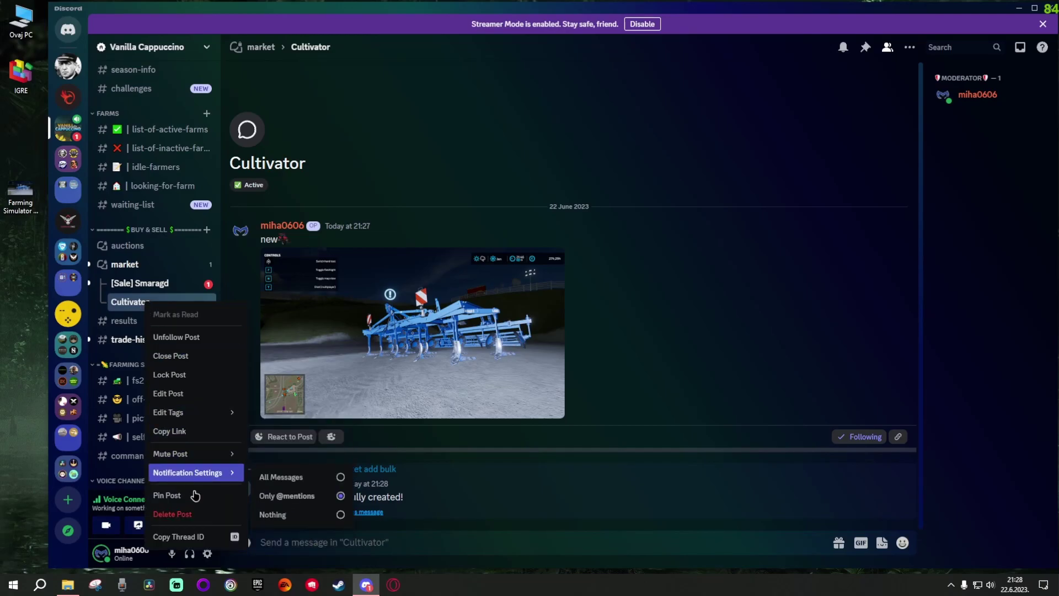
left_click(197, 513)
left_click(634, 321)
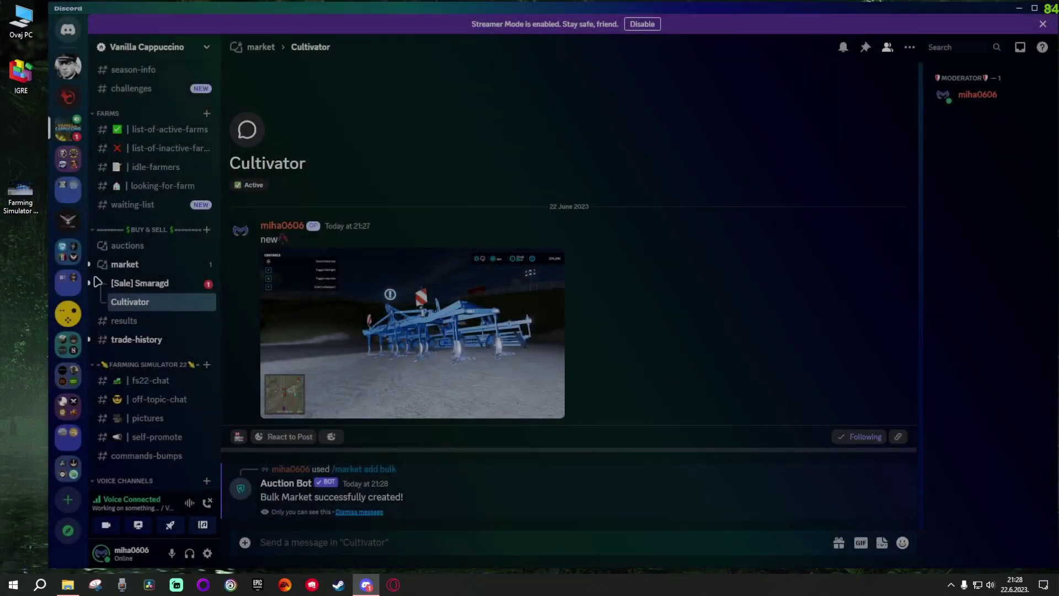
scroll(147, 282, "down", 3)
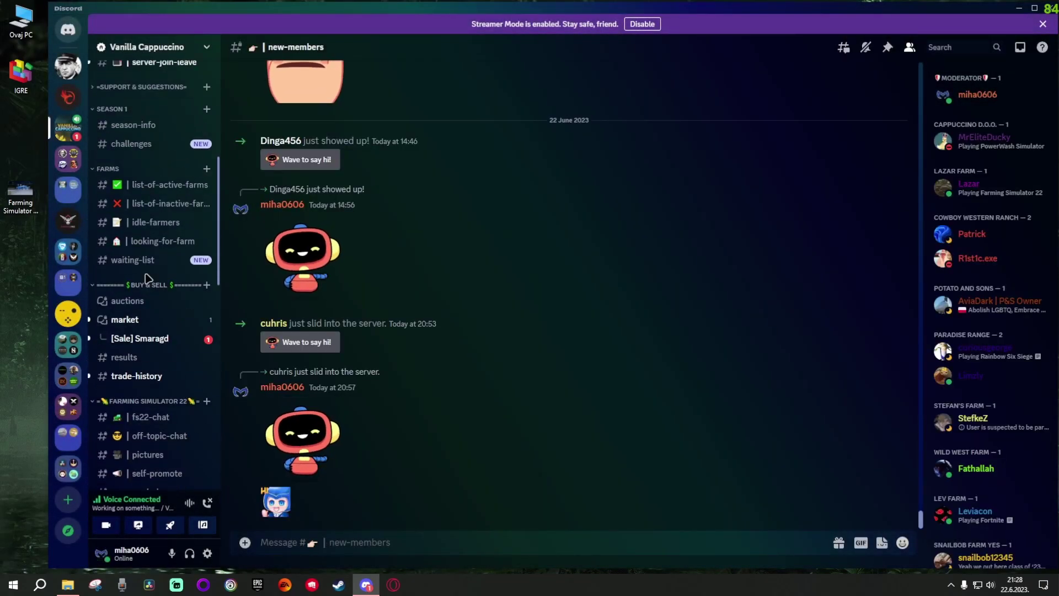
Review the [Sale] Smaragd listing for 2 items at $20,000
left_click(161, 339)
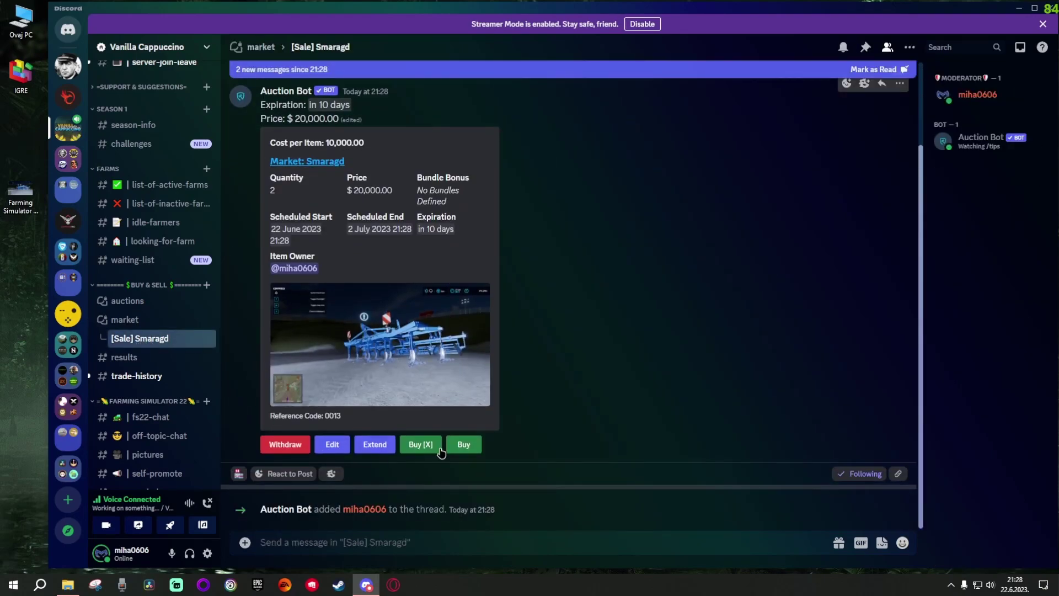
scroll(433, 356, "up", 1)
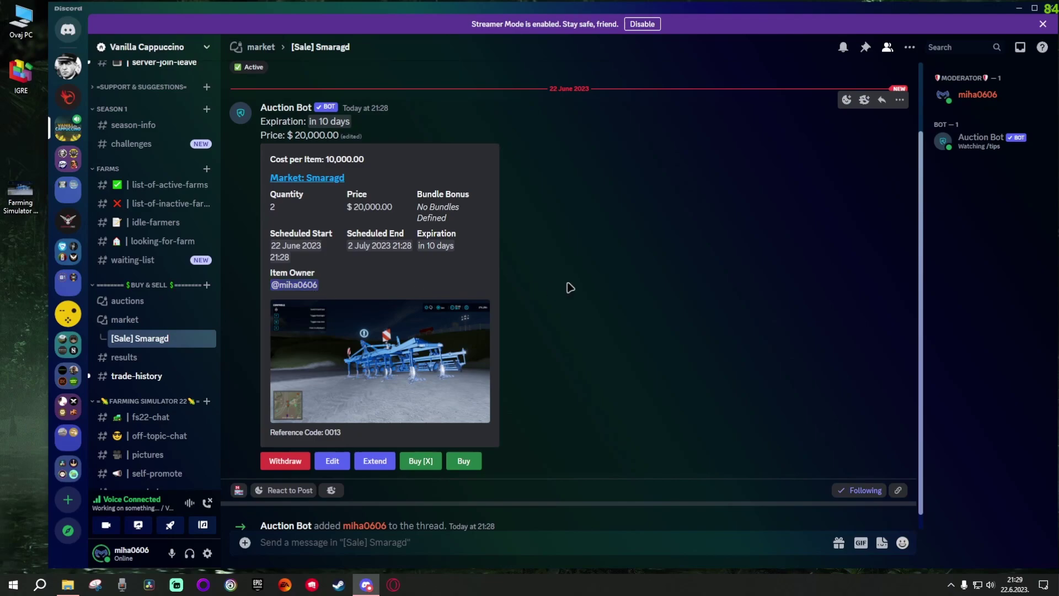
scroll(570, 288, "down", 1)
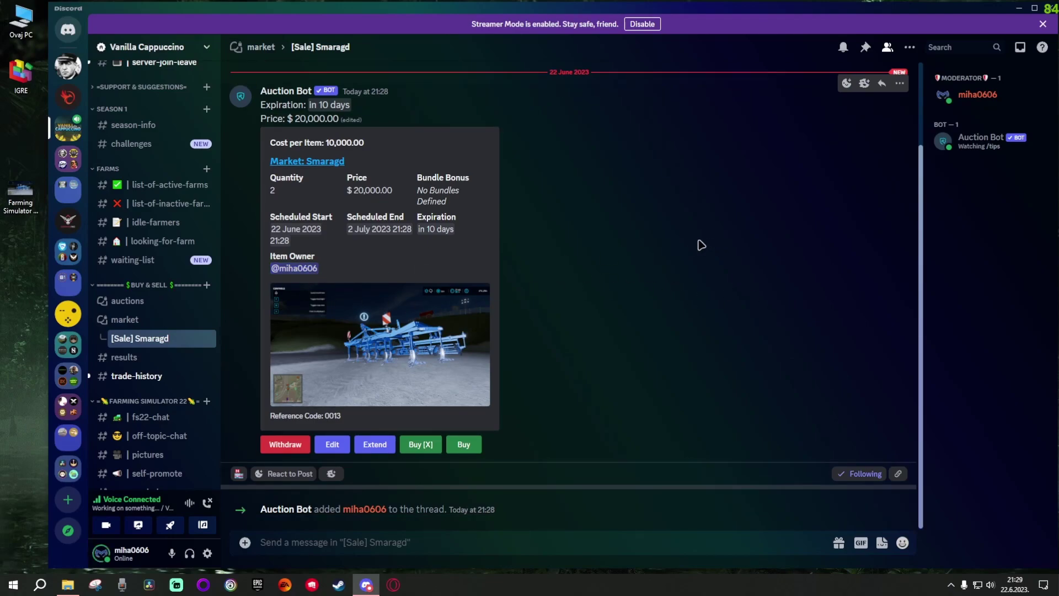
Switch to #season-info and look over its Season 1 announcement
left_click(134, 124)
scroll(160, 331, "down", 5)
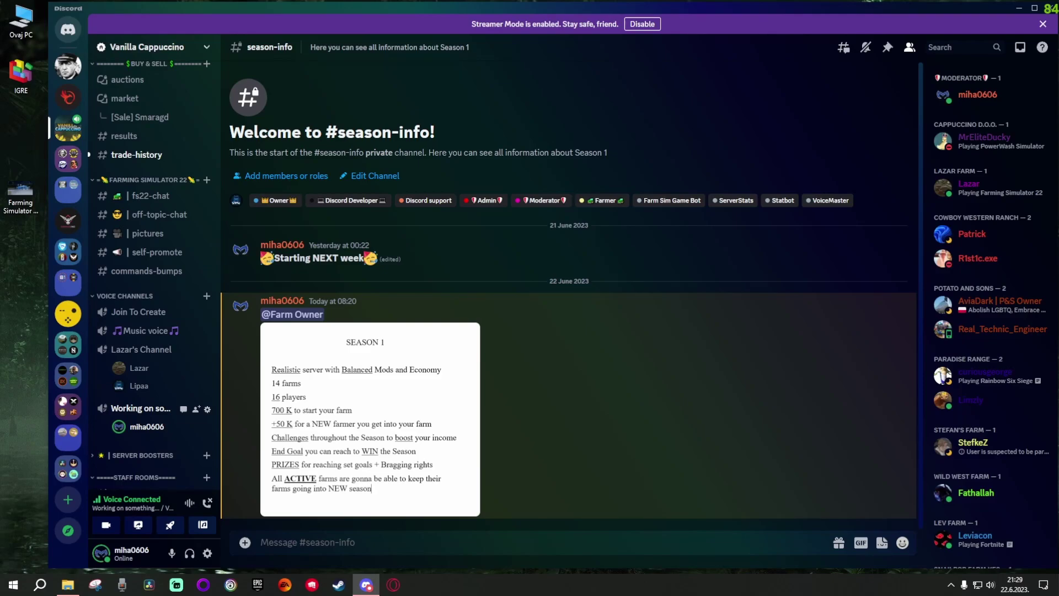
scroll(160, 276, "up", 2)
scroll(166, 309, "down", 2)
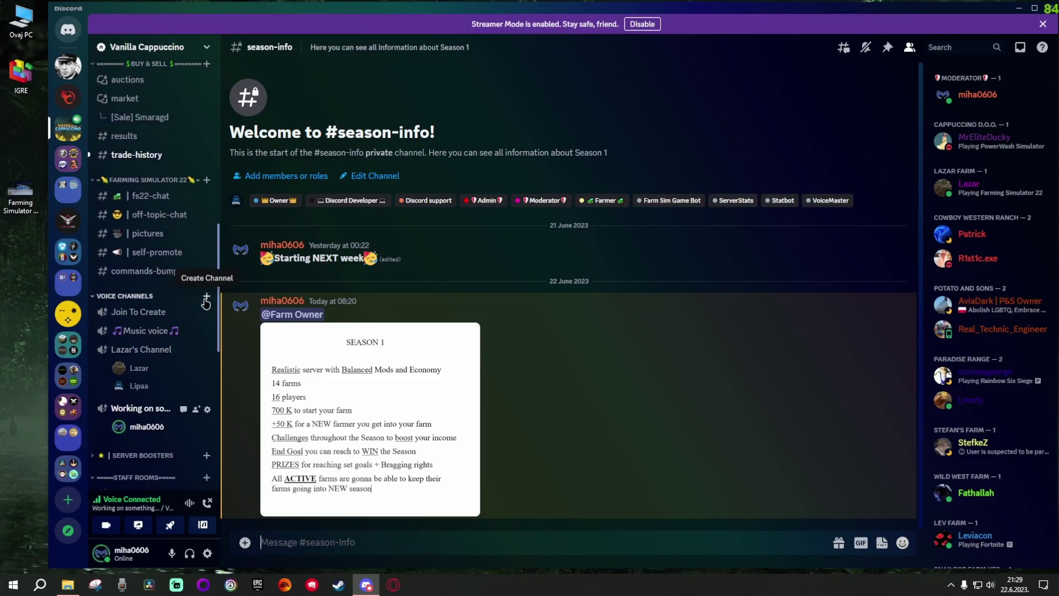